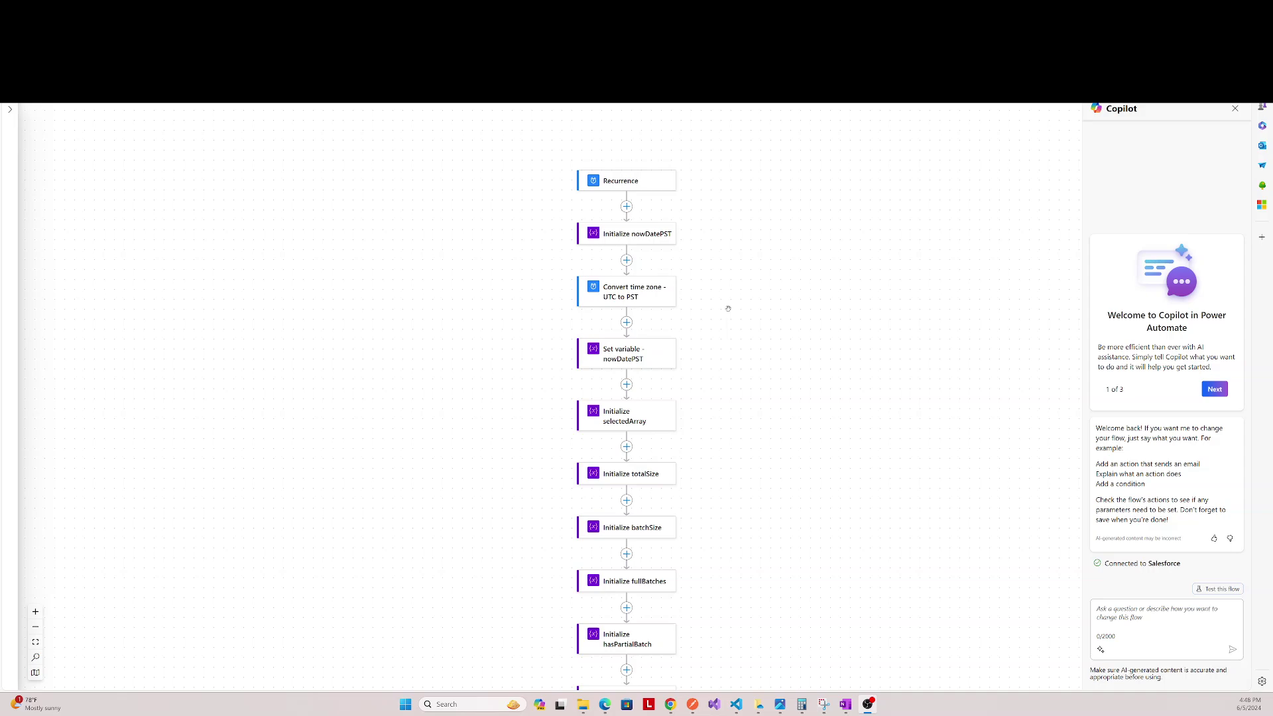
Step: Look over the totalSize condition and how fullBatches is calculated further down the flow
{"action": "scroll", "coordinate": [724, 301], "scroll_direction": "down", "scroll_amount": 3}
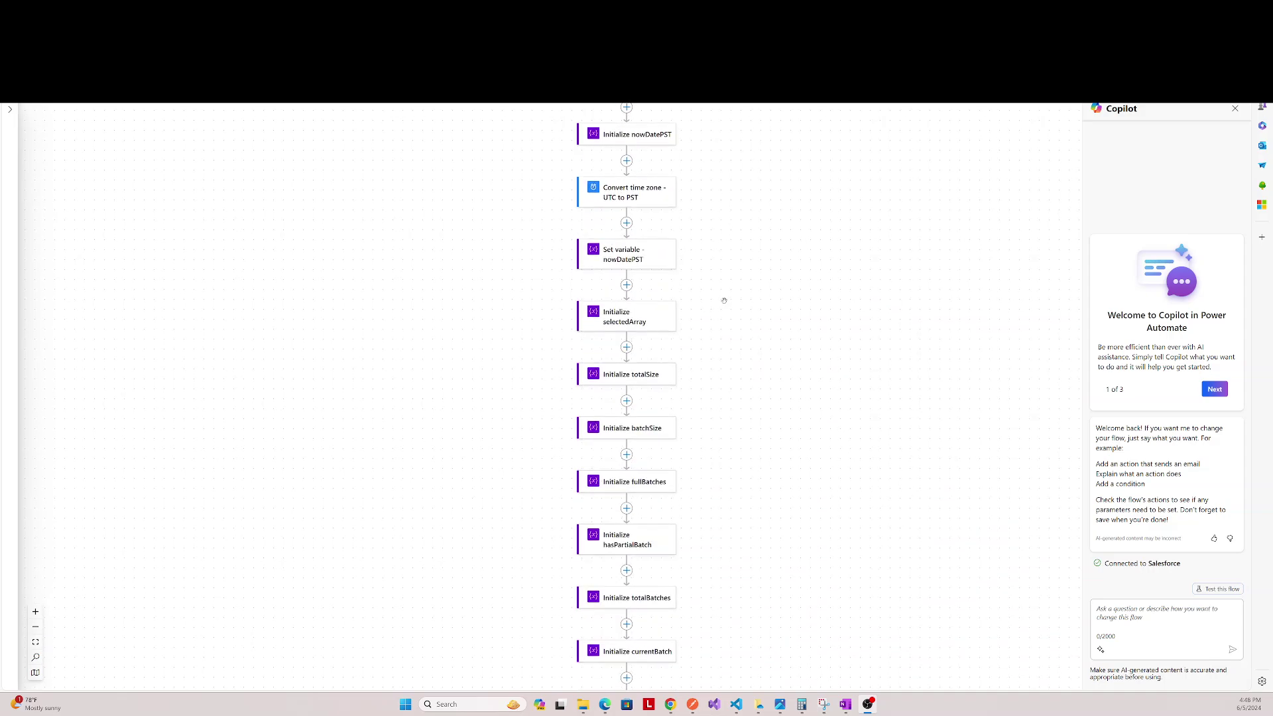
{"action": "scroll", "coordinate": [725, 299], "scroll_direction": "down", "scroll_amount": 2}
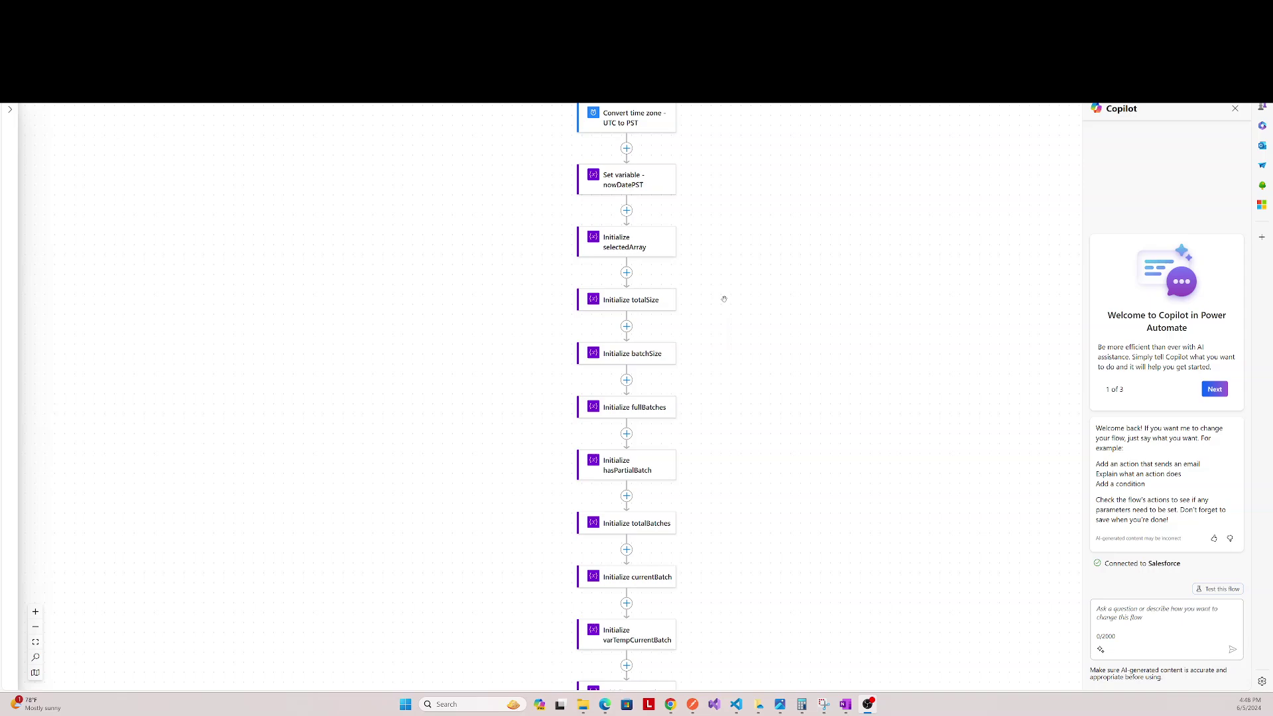
{"action": "scroll", "coordinate": [724, 299], "scroll_direction": "down", "scroll_amount": 12}
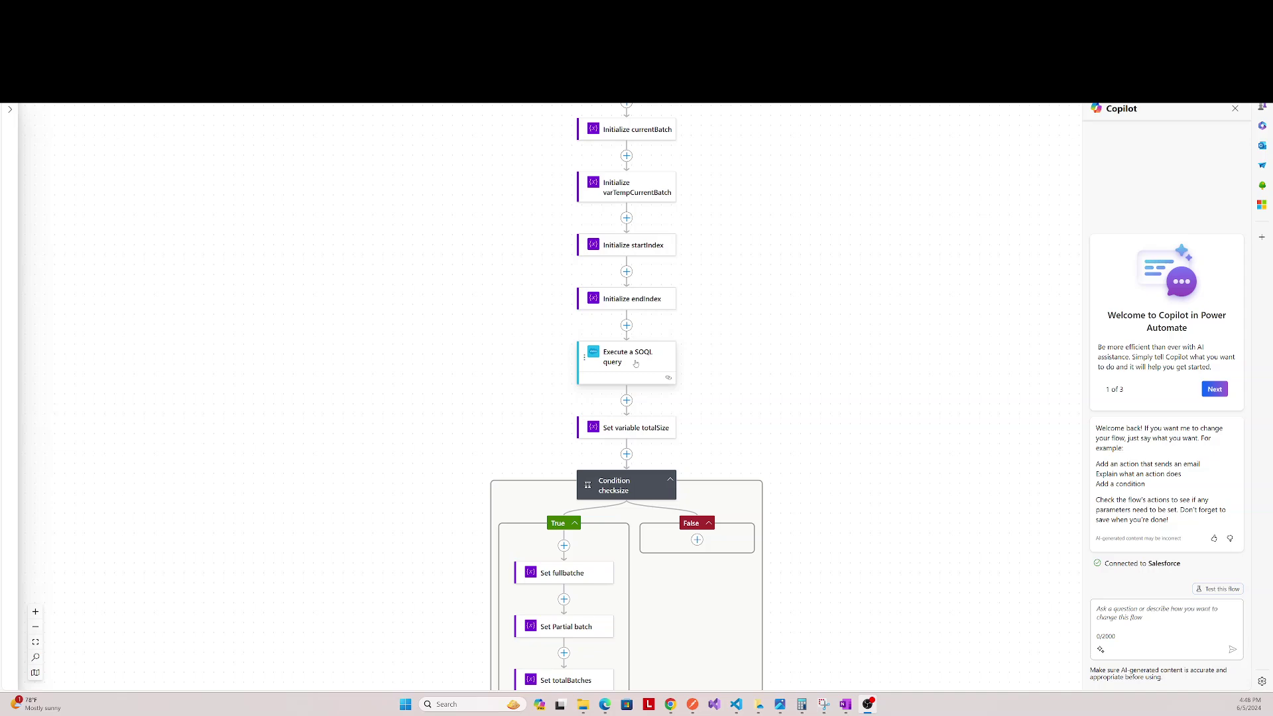
{"action": "scroll", "coordinate": [738, 335], "scroll_direction": "down", "scroll_amount": 1}
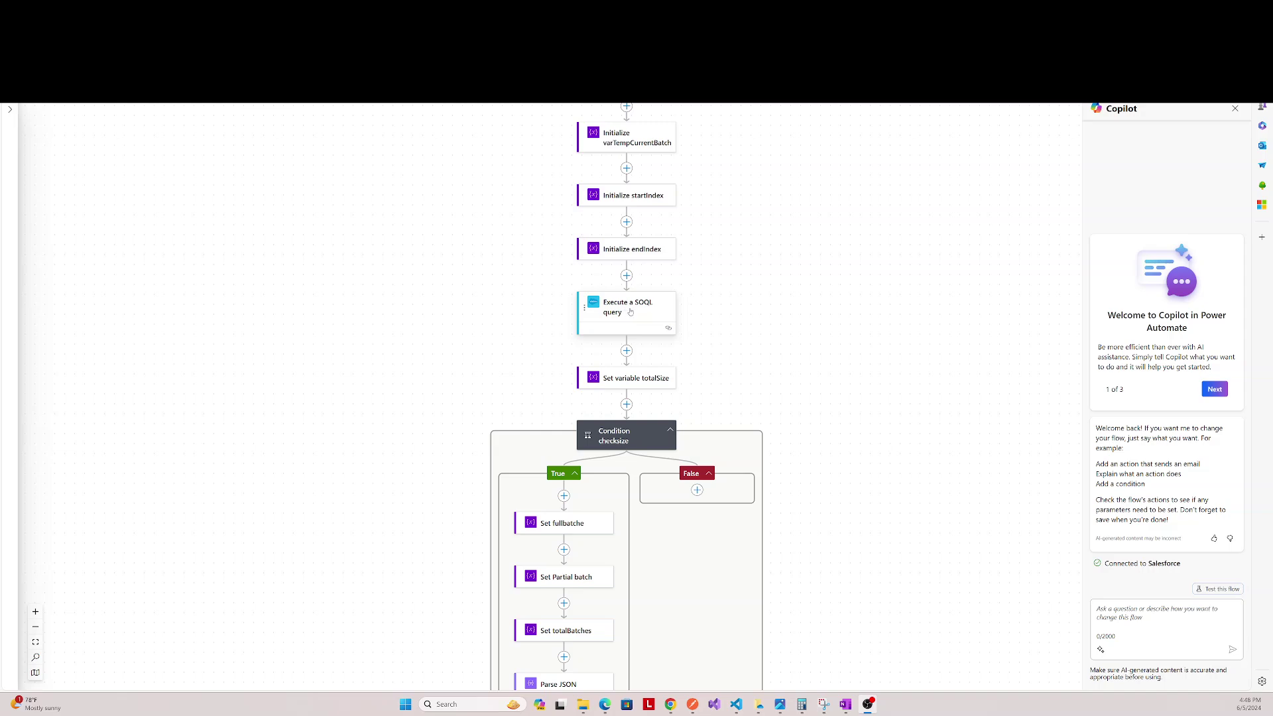
{"action": "scroll", "coordinate": [727, 311], "scroll_direction": "down", "scroll_amount": 1}
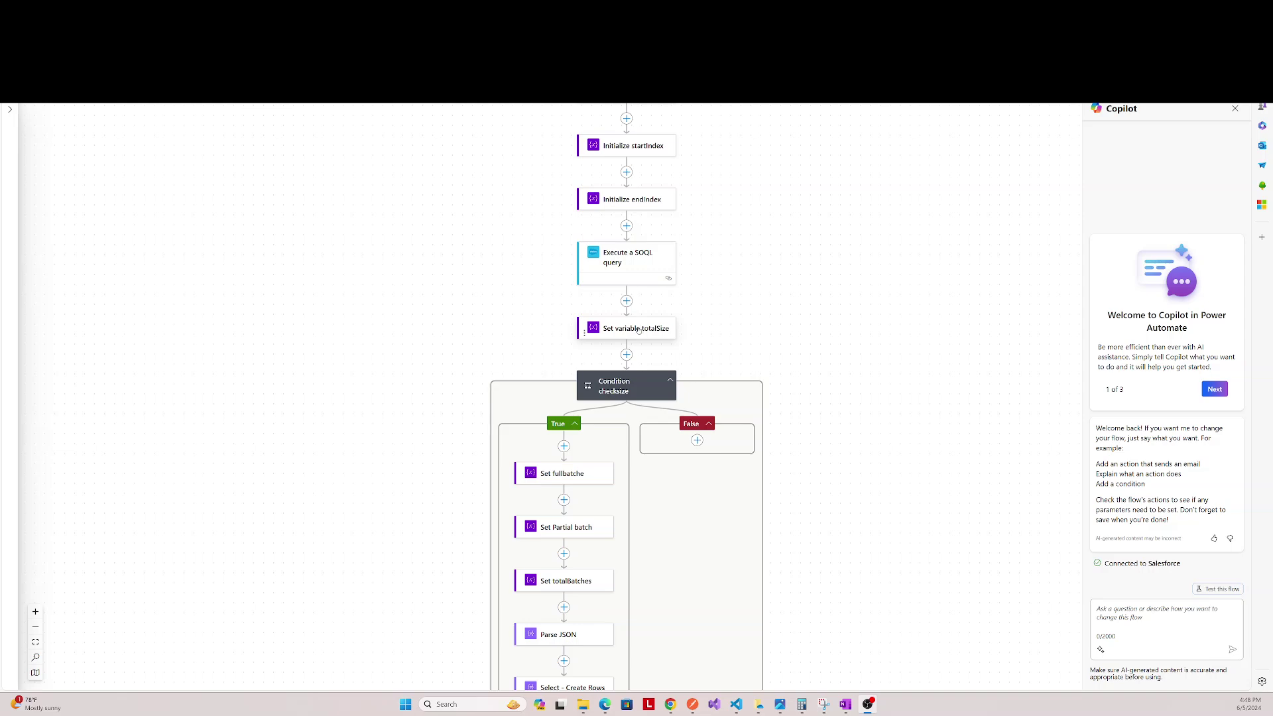
{"action": "scroll", "coordinate": [665, 325], "scroll_direction": "down", "scroll_amount": 1}
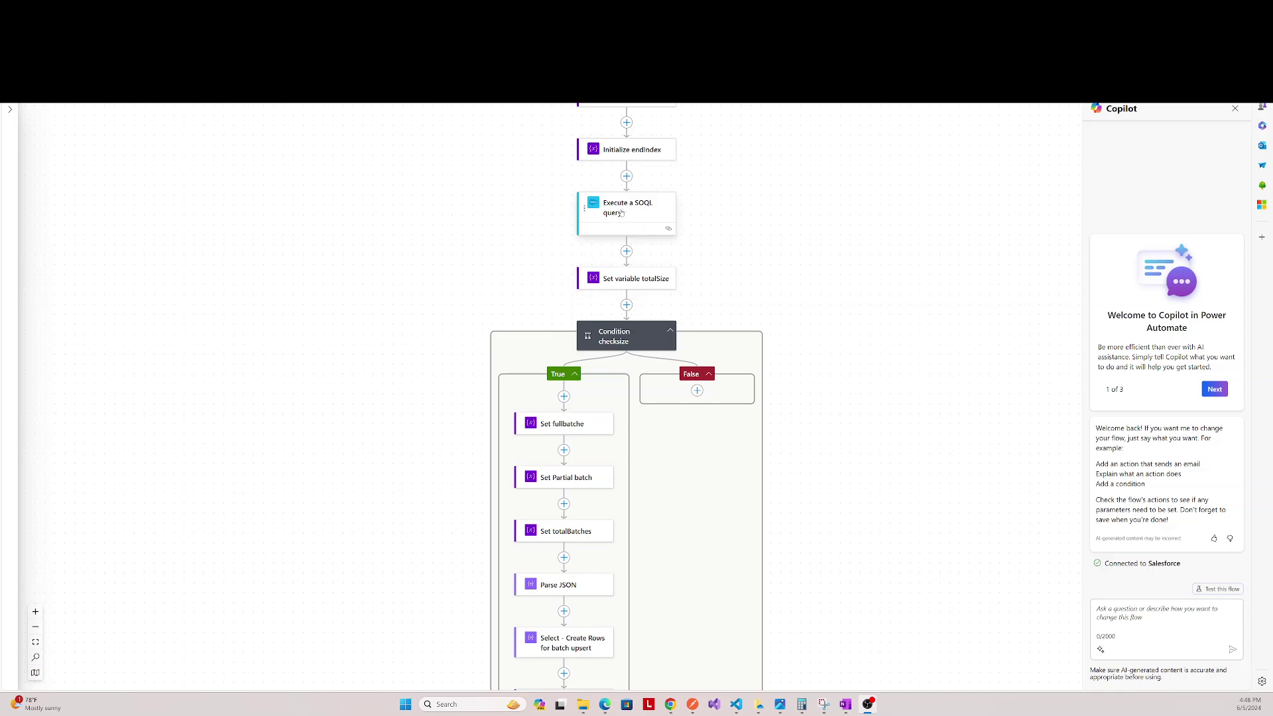
{"action": "left_click", "coordinate": [621, 338]}
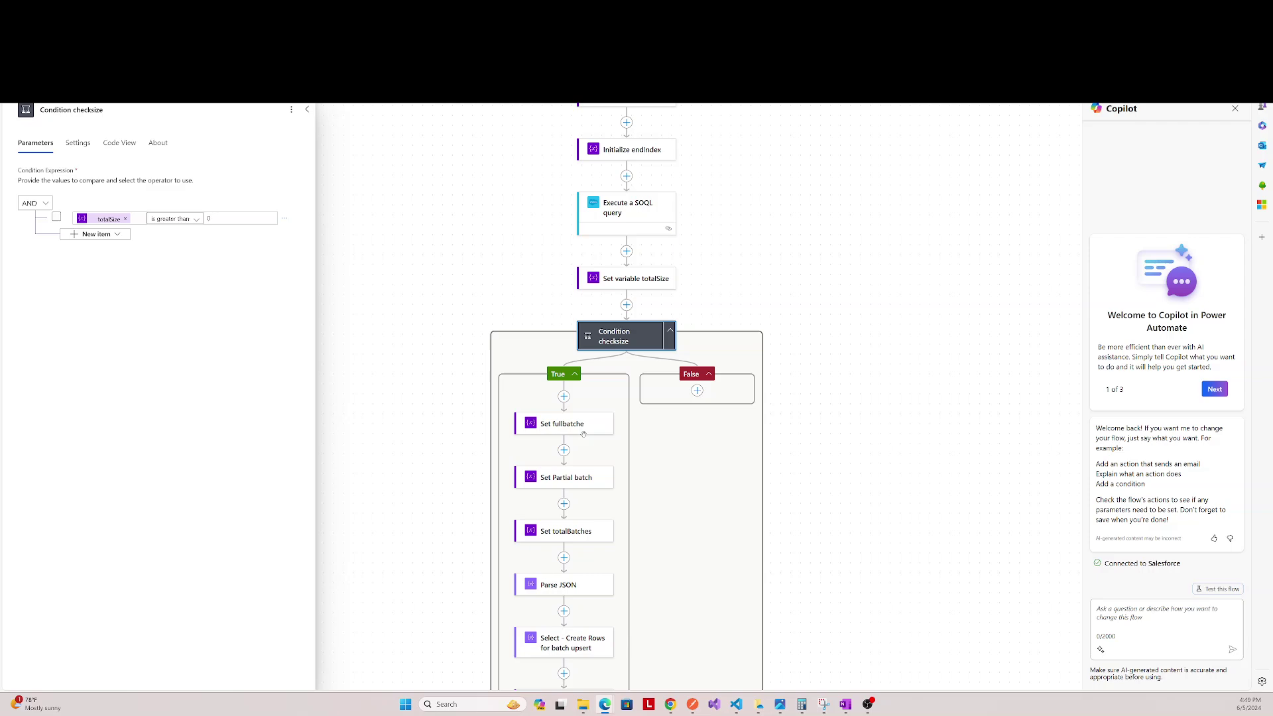
{"action": "left_click", "coordinate": [582, 430]}
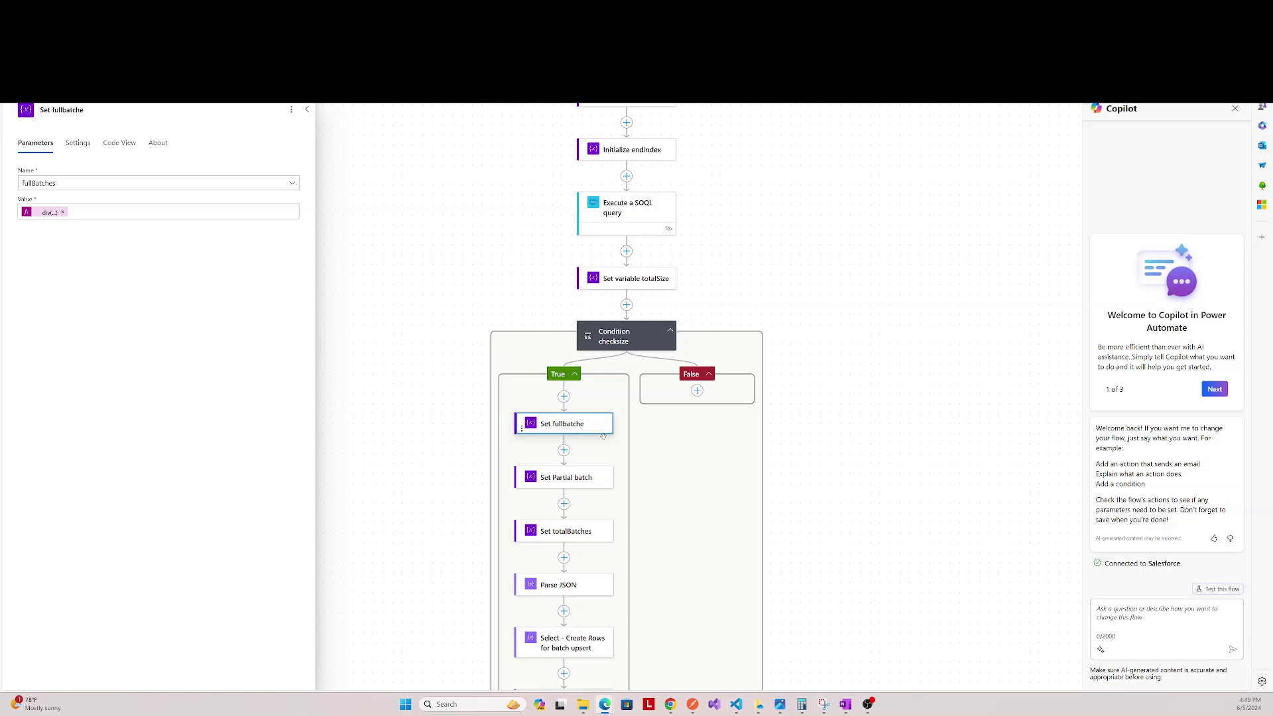
{"action": "left_click", "coordinate": [307, 110]}
{"action": "scroll", "coordinate": [647, 444], "scroll_direction": "down", "scroll_amount": 5}
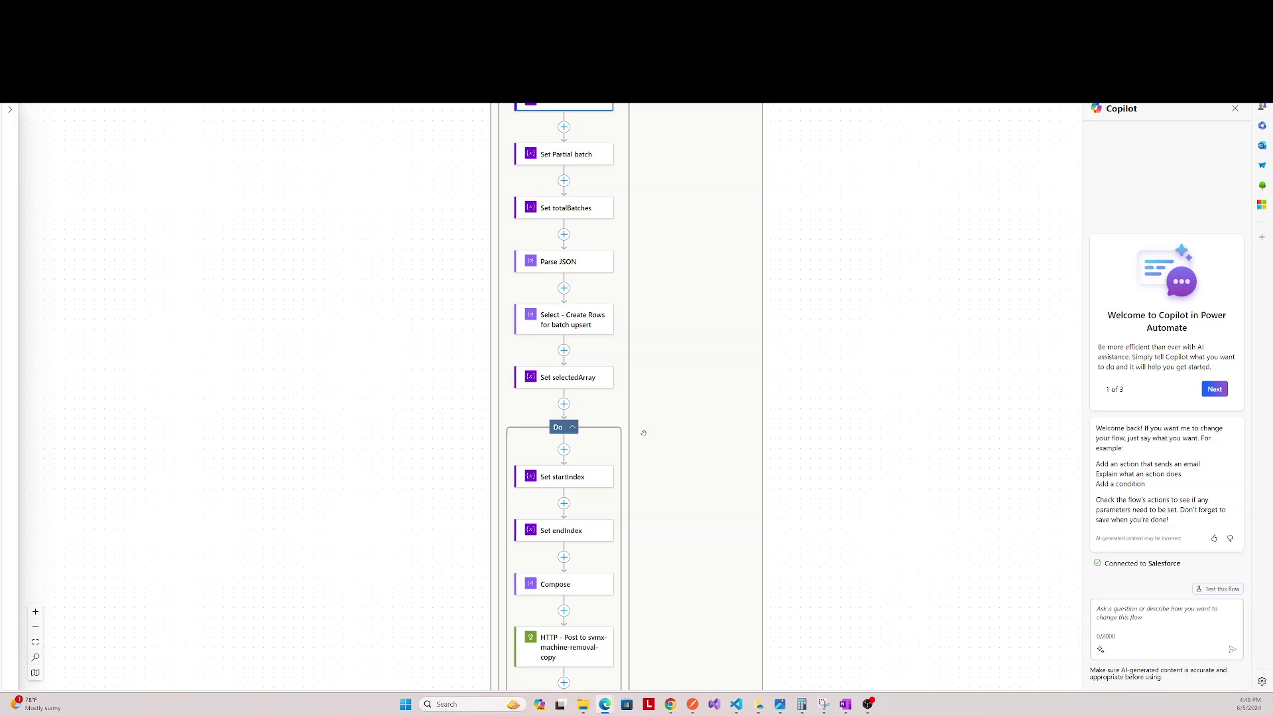
{"action": "scroll", "coordinate": [644, 433], "scroll_direction": "down", "scroll_amount": 3}
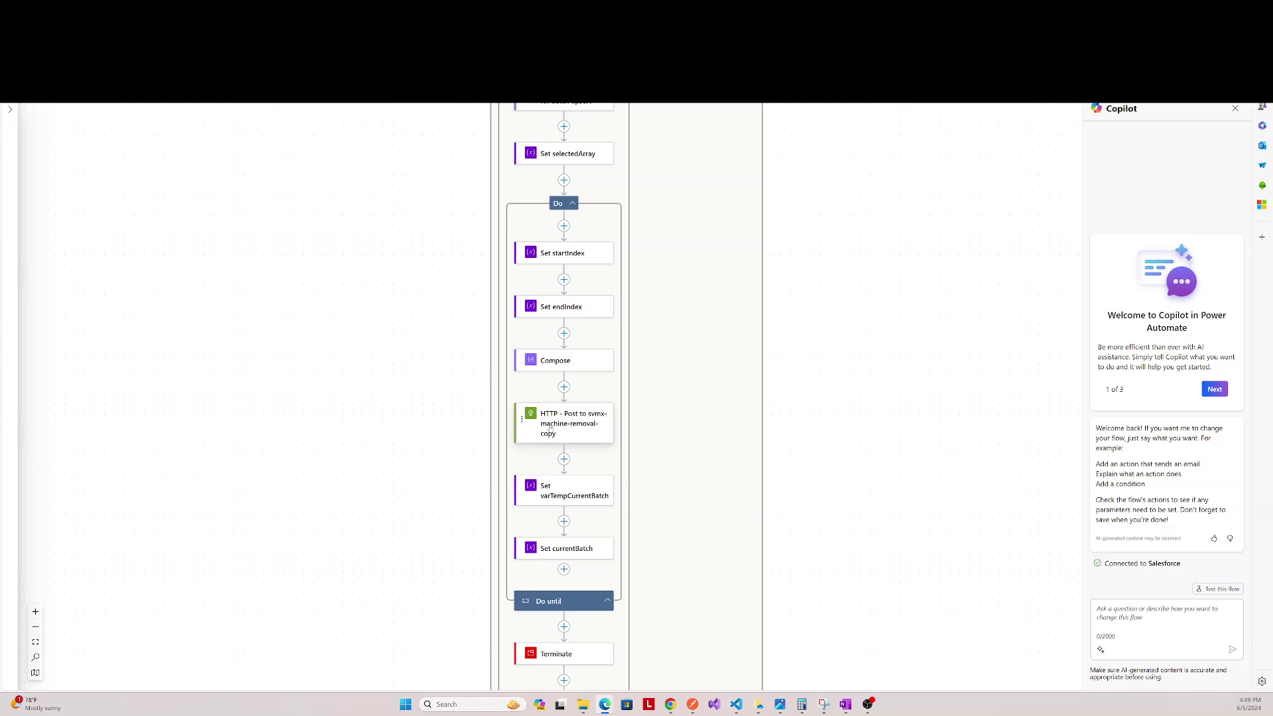
Step: Check the selectedArray, totalSize and batchSize (value 20) variable initializations
{"action": "scroll", "coordinate": [558, 425], "scroll_direction": "up", "scroll_amount": 3}
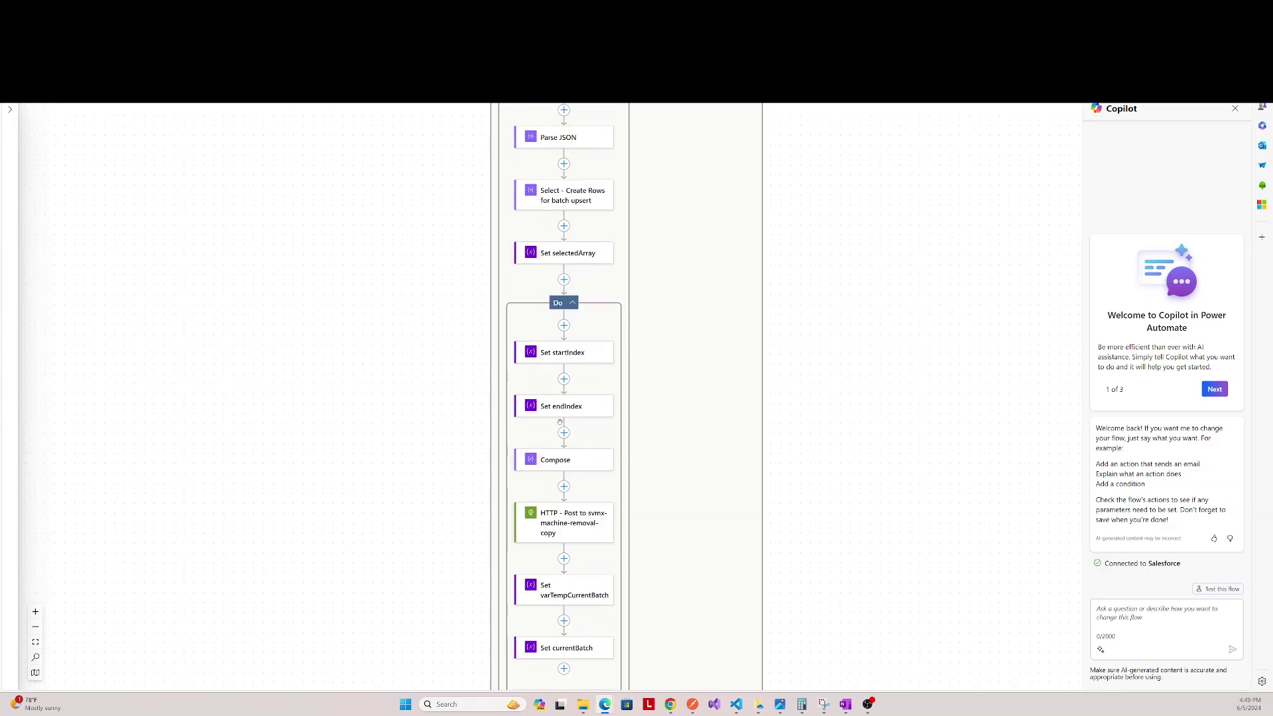
{"action": "scroll", "coordinate": [564, 427], "scroll_direction": "up", "scroll_amount": 4}
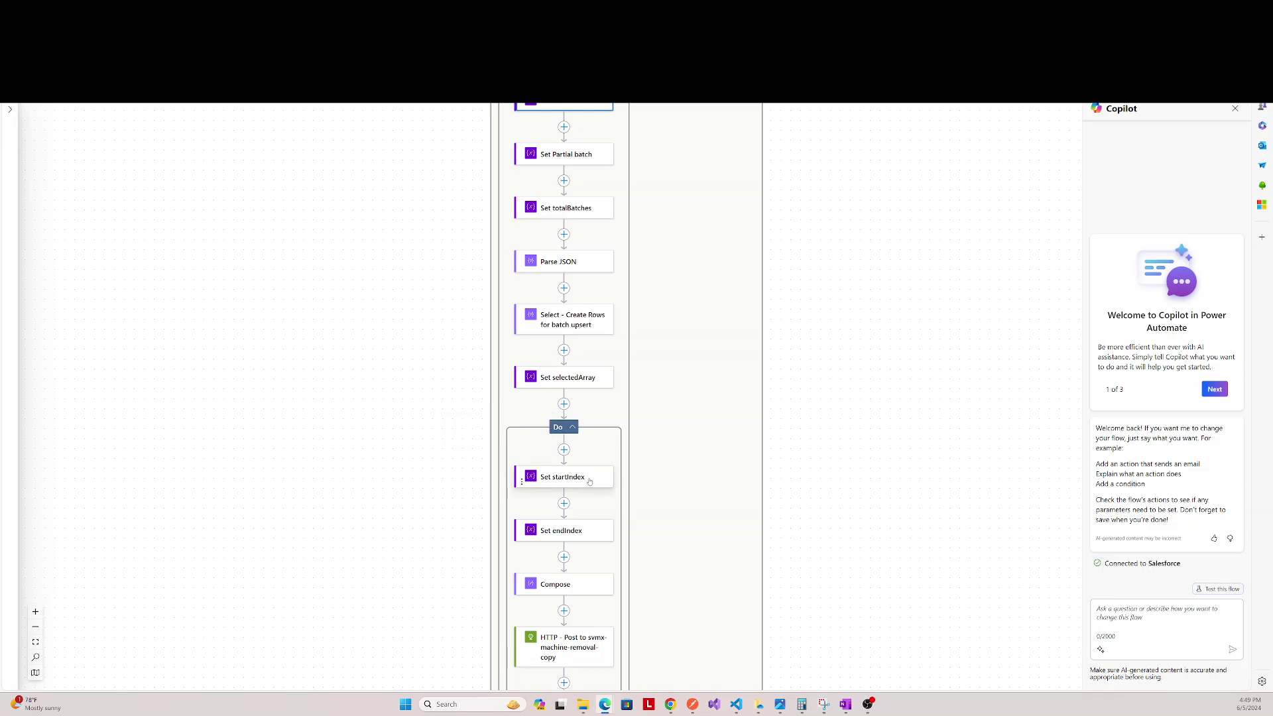
{"action": "scroll", "coordinate": [589, 477], "scroll_direction": "up", "scroll_amount": 3}
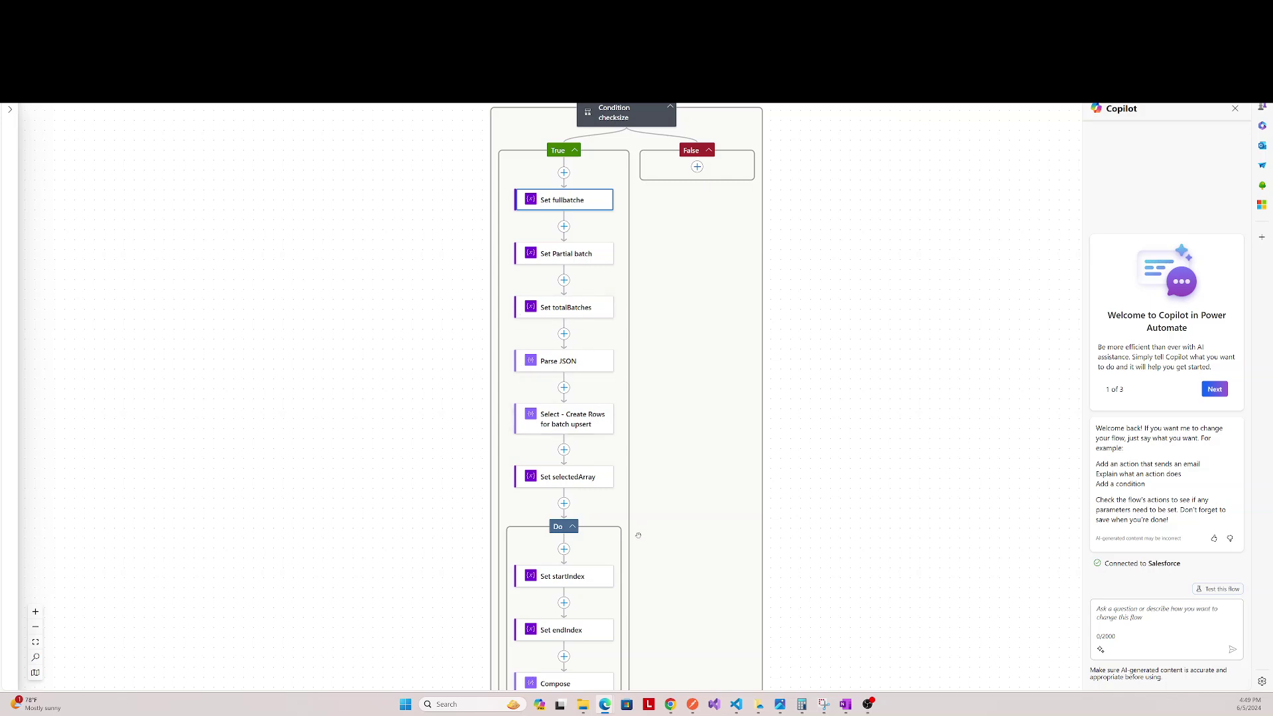
{"action": "scroll", "coordinate": [638, 535], "scroll_direction": "down", "scroll_amount": 4}
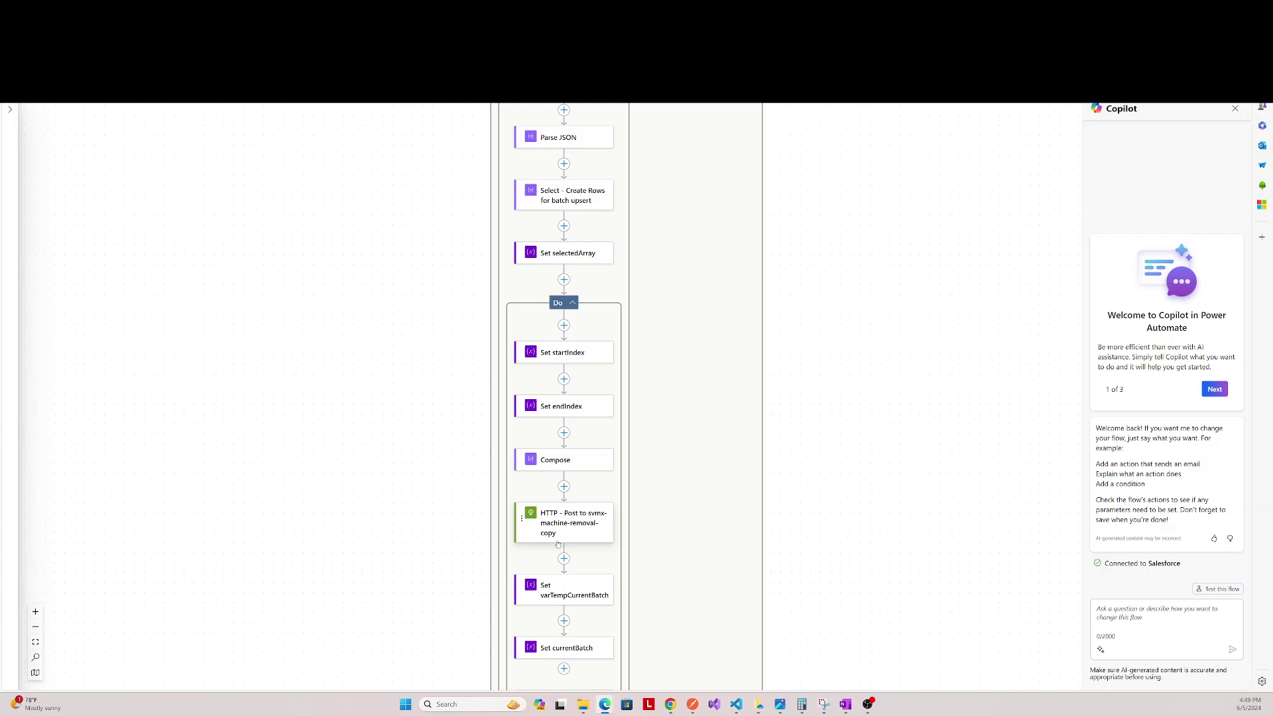
{"action": "scroll", "coordinate": [535, 520], "scroll_direction": "up", "scroll_amount": 6}
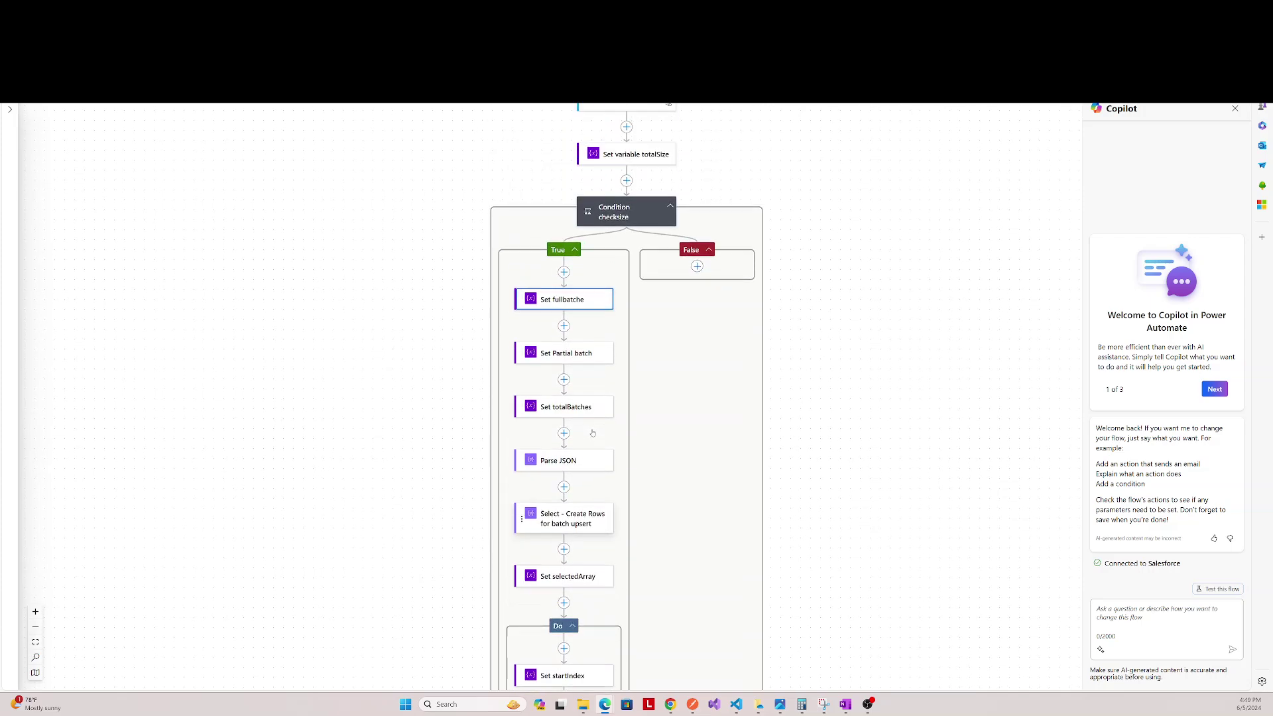
{"action": "scroll", "coordinate": [651, 370], "scroll_direction": "up", "scroll_amount": 7}
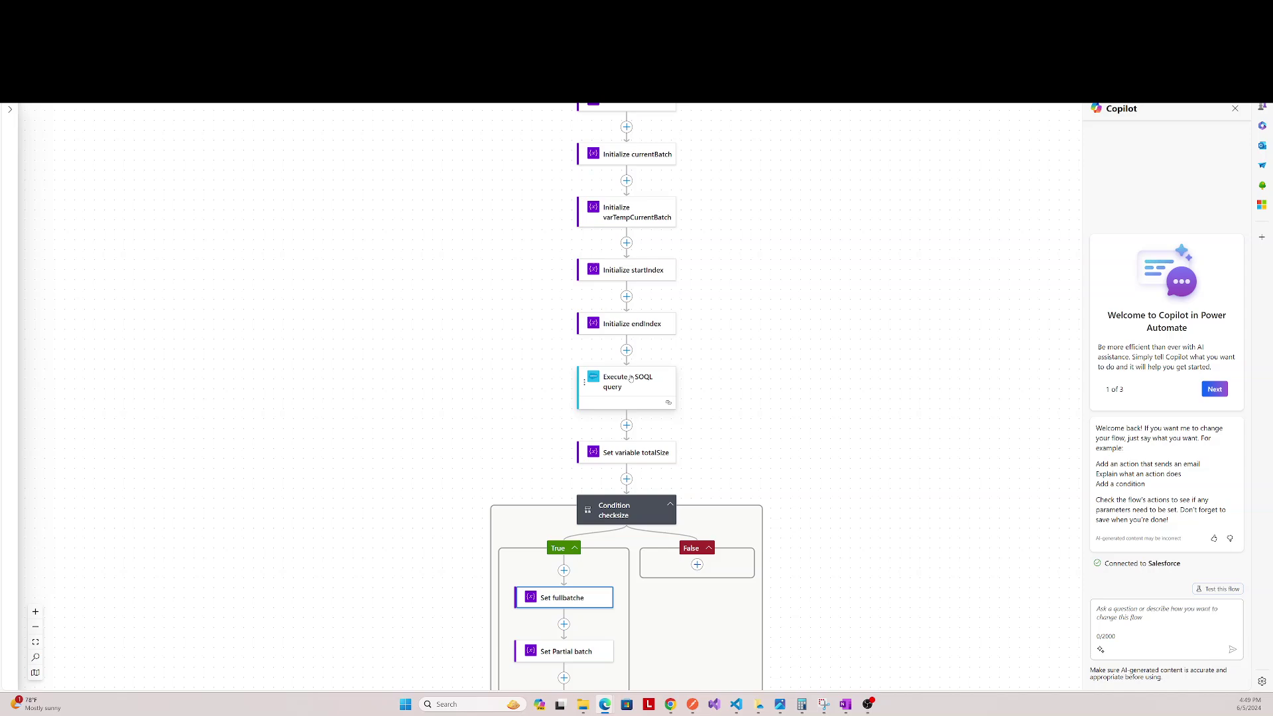
{"action": "scroll", "coordinate": [637, 385], "scroll_direction": "up", "scroll_amount": 5}
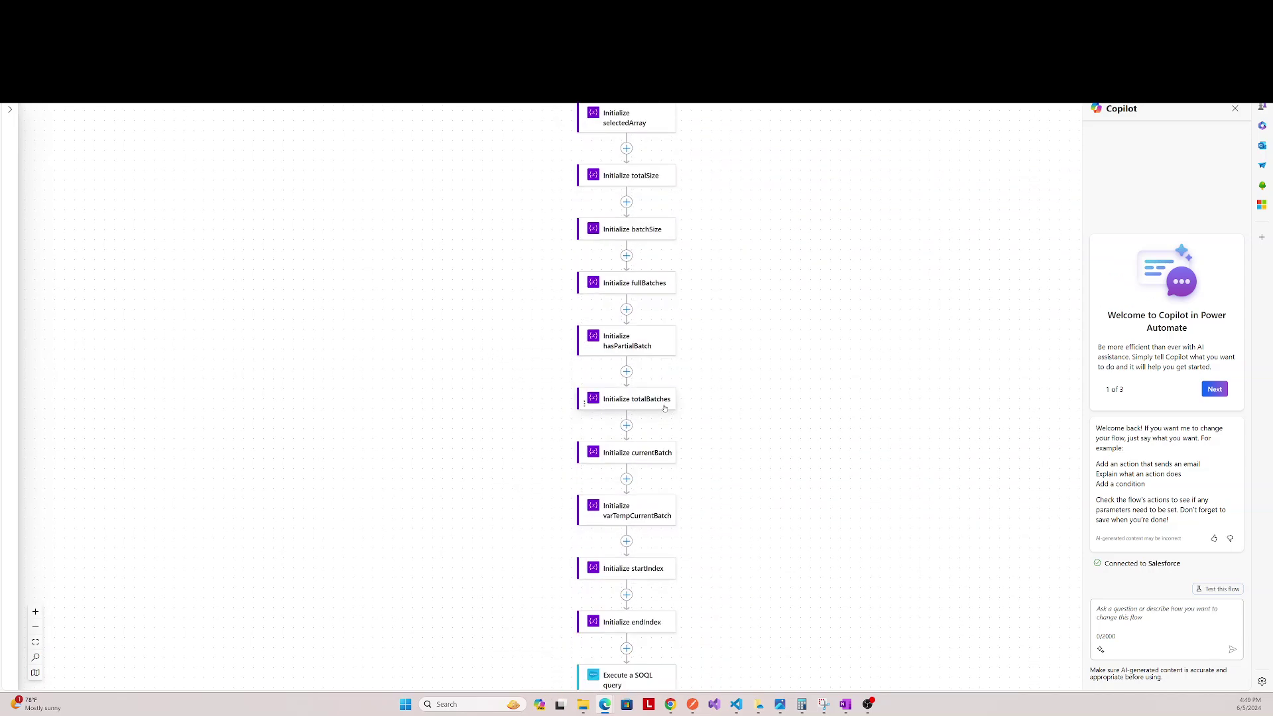
{"action": "scroll", "coordinate": [713, 378], "scroll_direction": "up", "scroll_amount": 1}
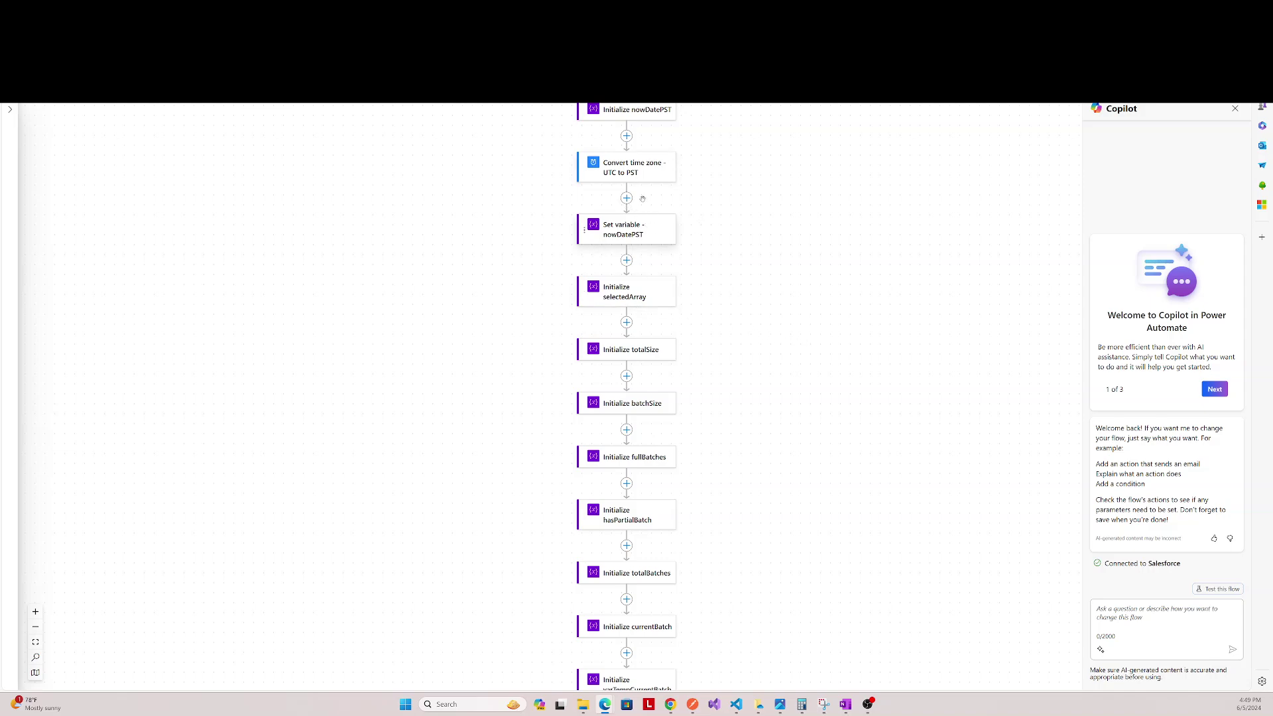
{"action": "scroll", "coordinate": [704, 281], "scroll_direction": "down", "scroll_amount": 1}
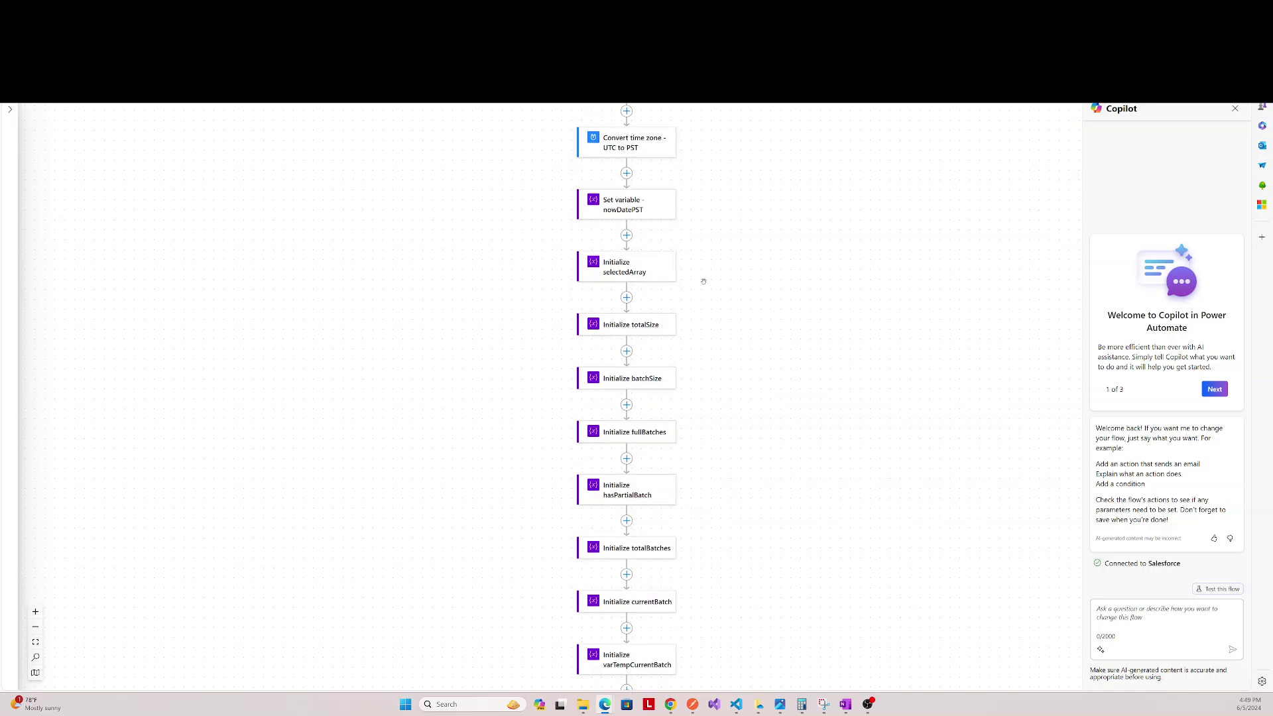
{"action": "left_click", "coordinate": [650, 268]}
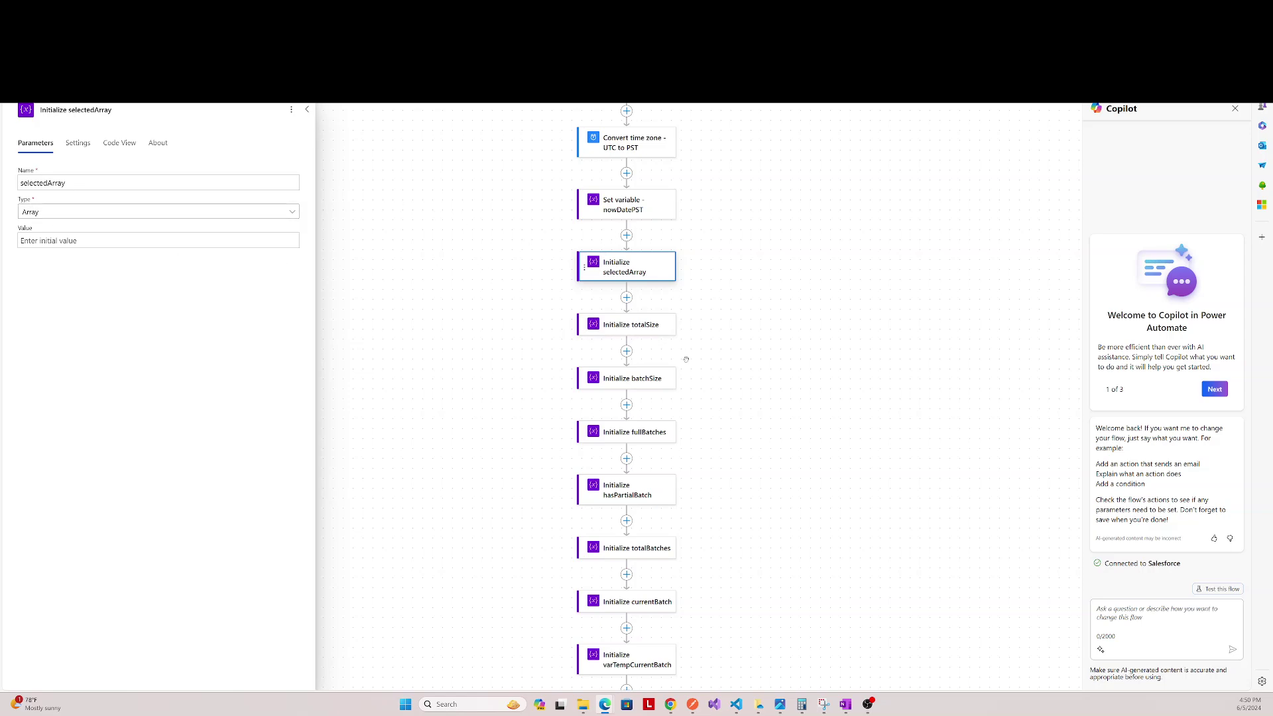
{"action": "left_click", "coordinate": [644, 325]}
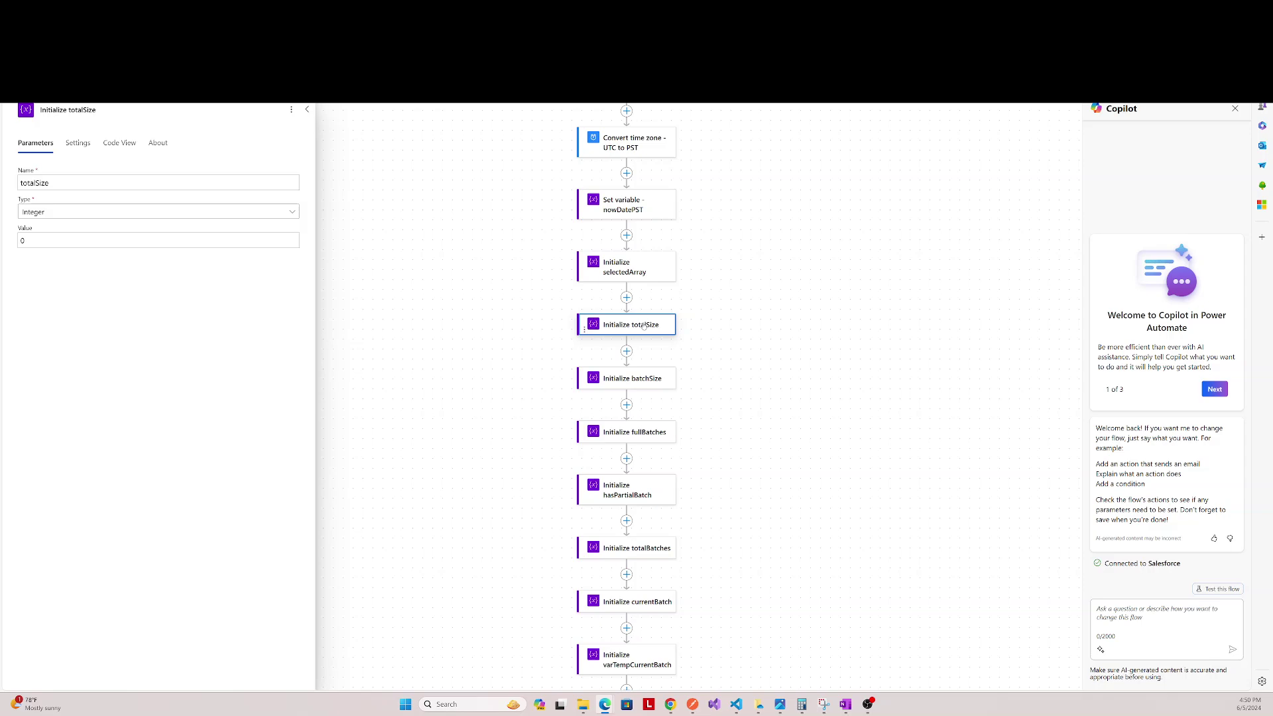
{"action": "left_click", "coordinate": [648, 378]}
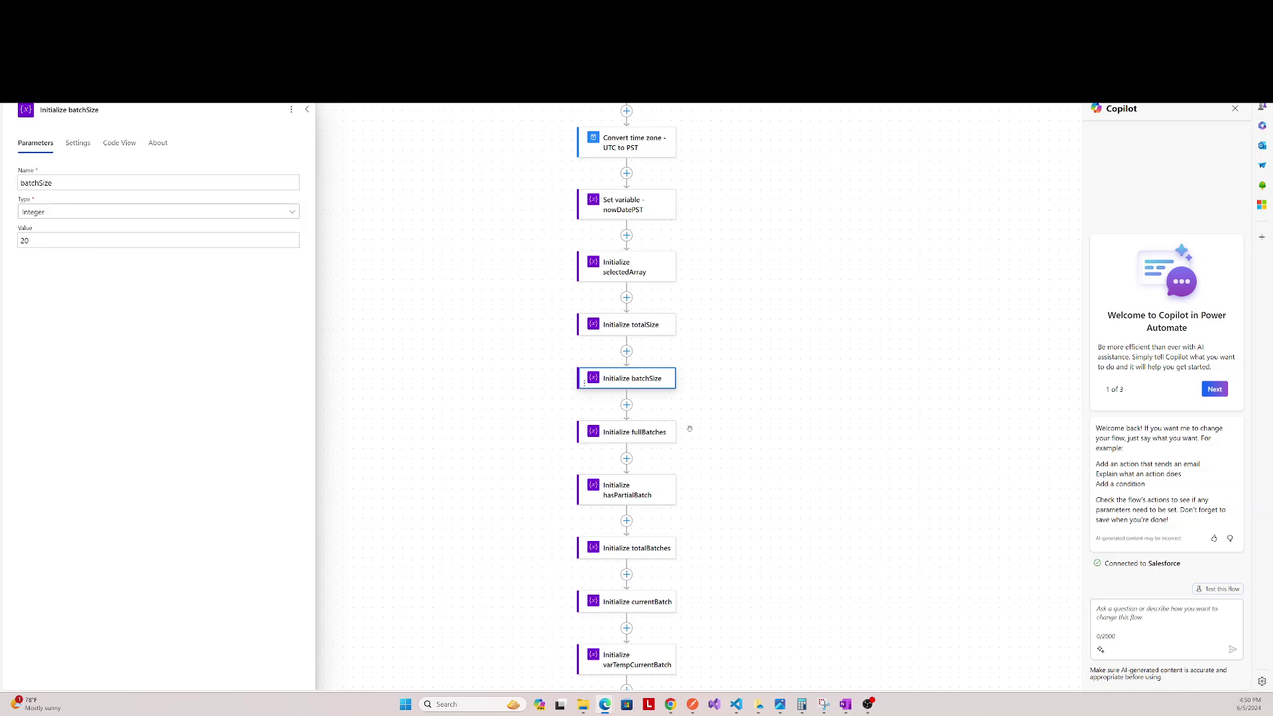
Step: Check the fullBatches initialization and the Boolean hasPartialBatch with no initial value
{"action": "left_click", "coordinate": [648, 433]}
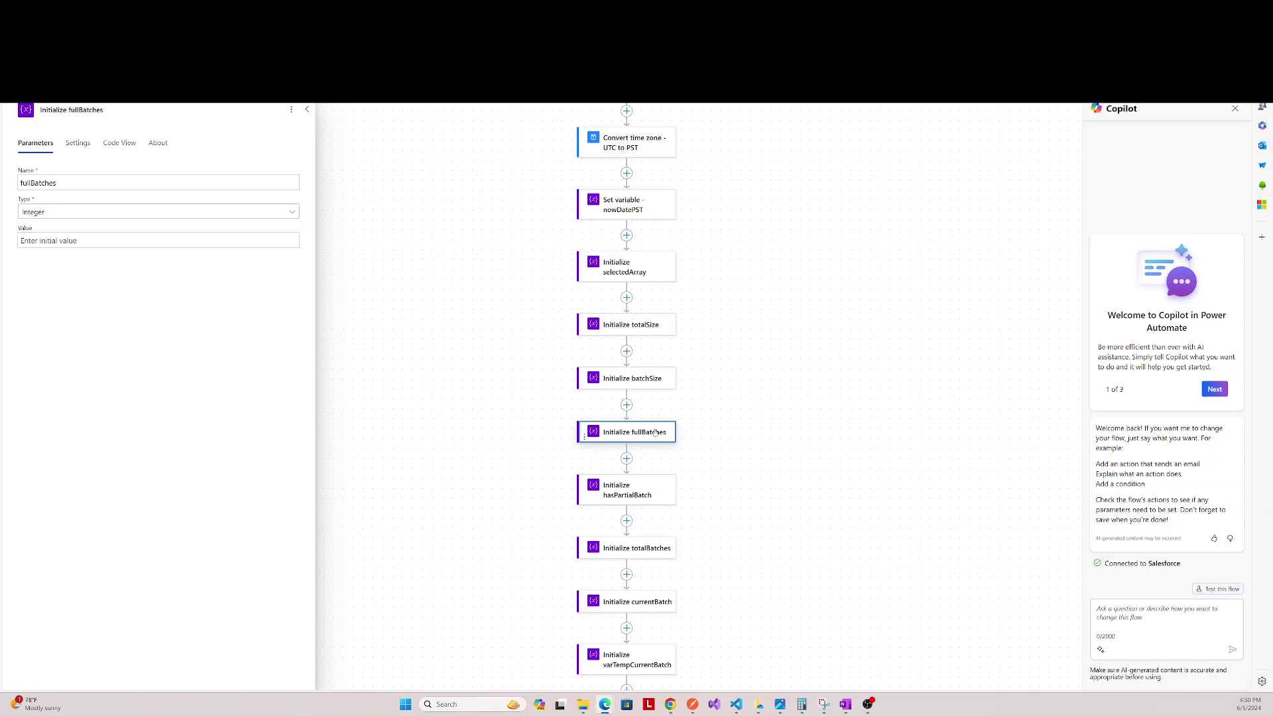
{"action": "scroll", "coordinate": [745, 379], "scroll_direction": "down", "scroll_amount": 1}
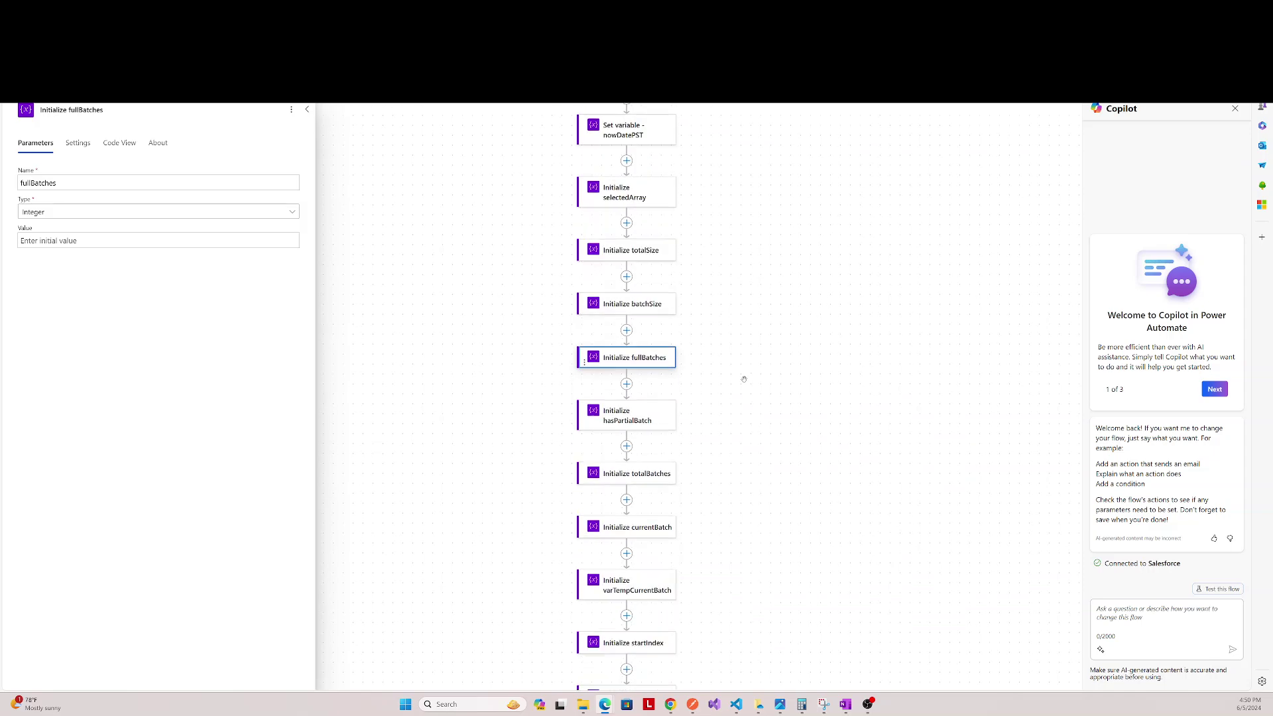
{"action": "left_click", "coordinate": [628, 416]}
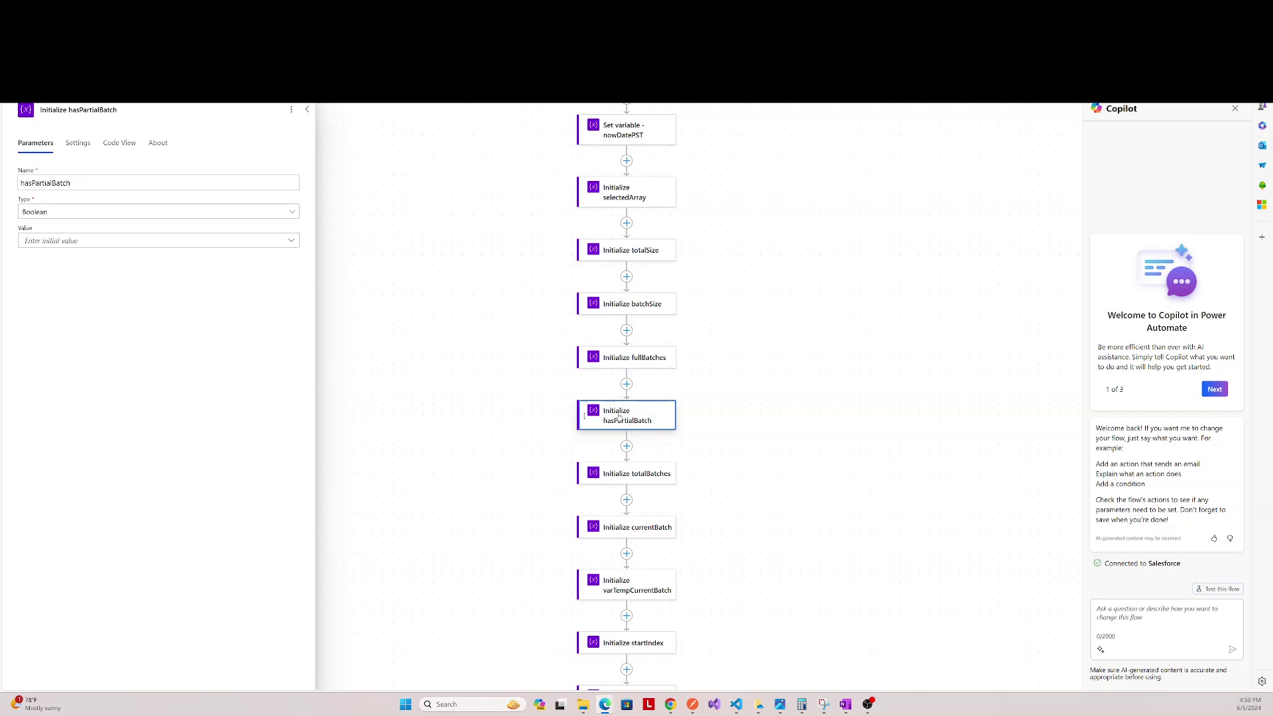
{"action": "scroll", "coordinate": [655, 385], "scroll_direction": "down", "scroll_amount": 2}
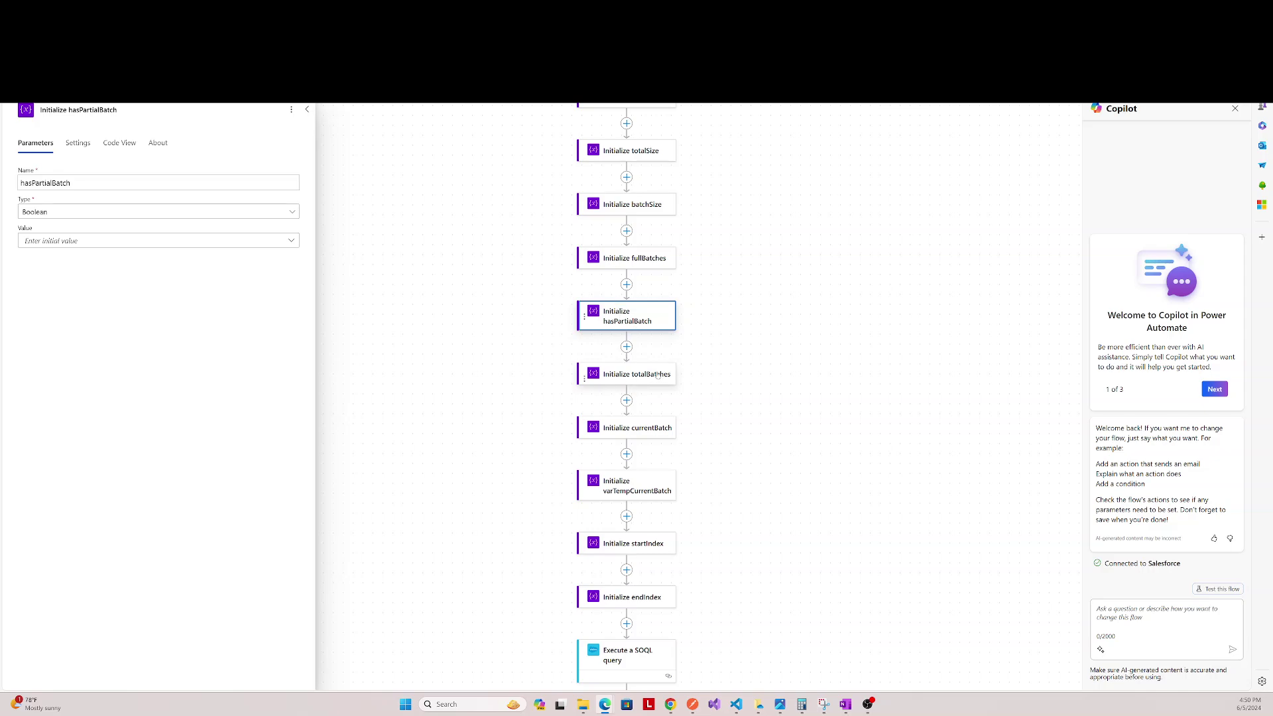
Step: Check the totalBatches, currentBatch and varTempCurrentBatch variable initializations
{"action": "left_click", "coordinate": [647, 375]}
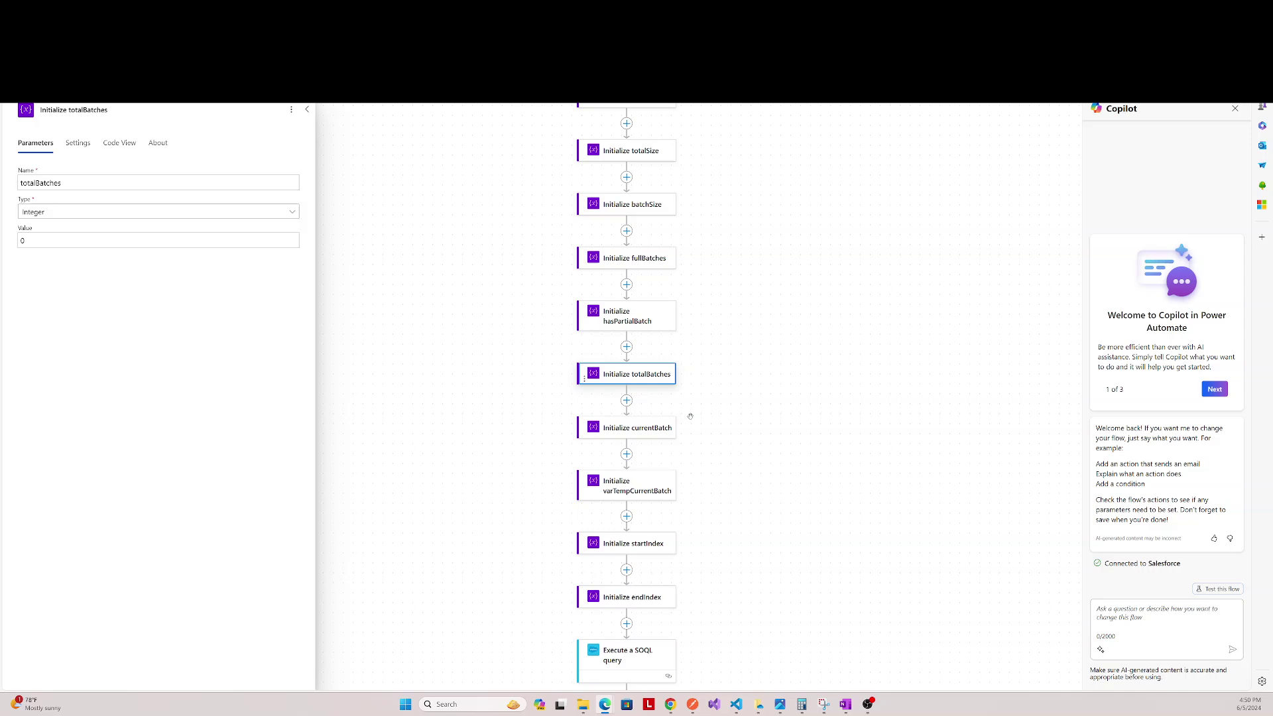
{"action": "left_click", "coordinate": [652, 434]}
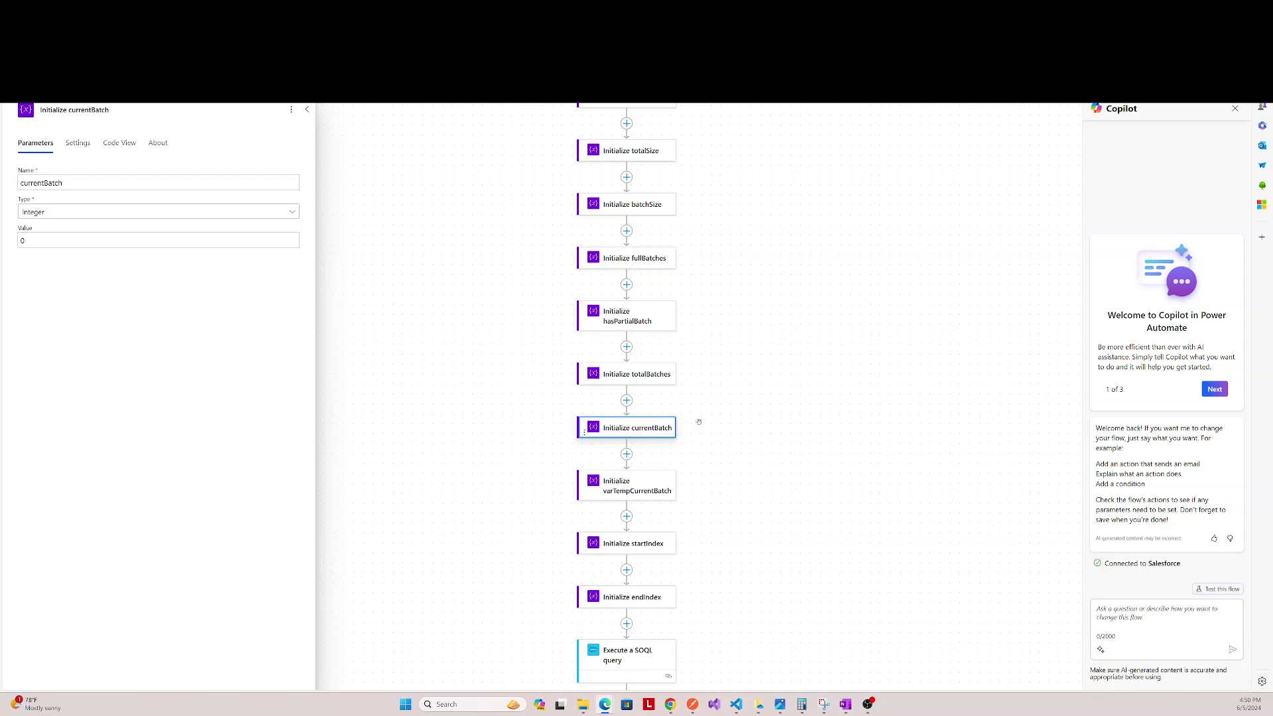
{"action": "scroll", "coordinate": [699, 422], "scroll_direction": "down", "scroll_amount": 1}
{"action": "left_click", "coordinate": [641, 418]}
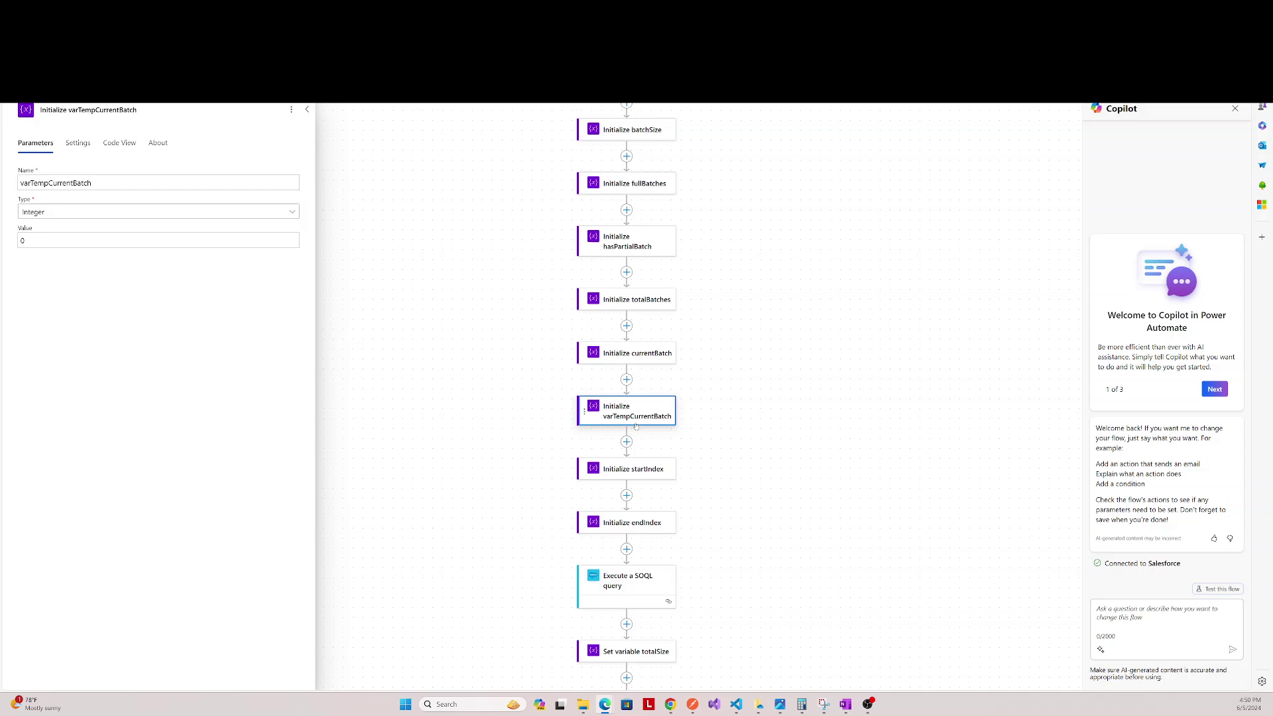
{"action": "scroll", "coordinate": [637, 418], "scroll_direction": "down", "scroll_amount": 1}
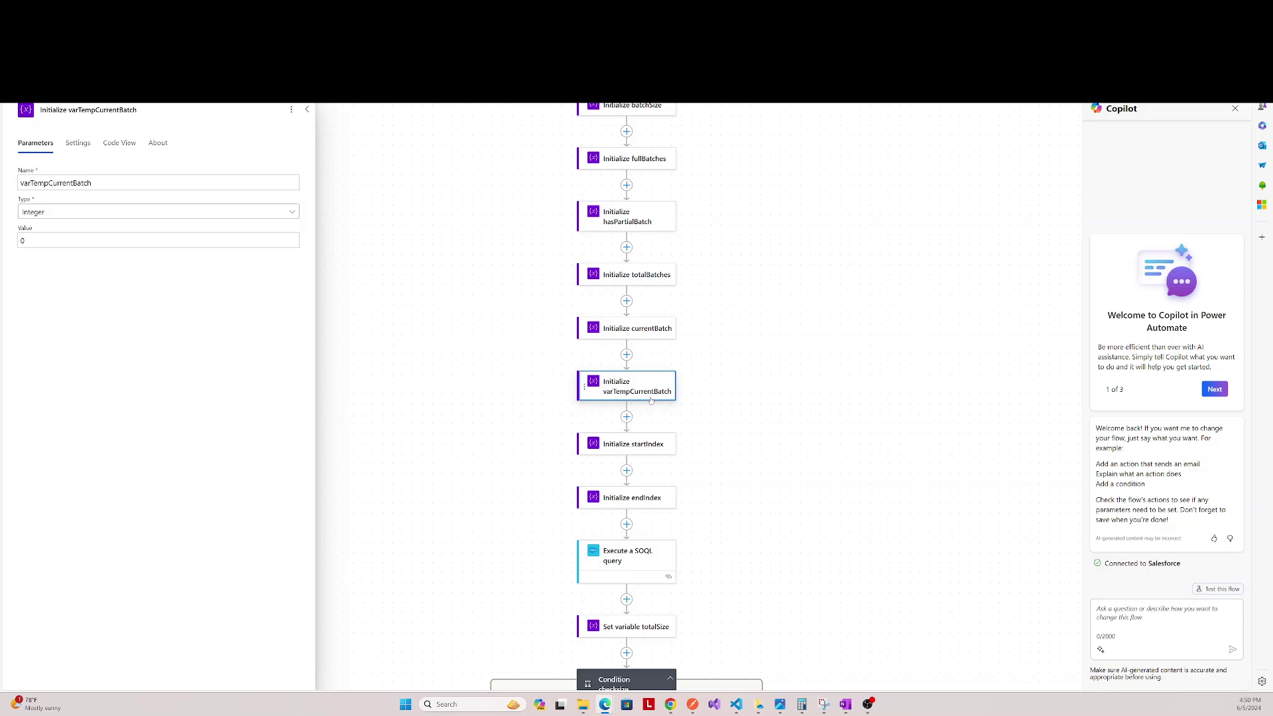
Step: Check the startIndex and endIndex integer initializations, each starting at 0
{"action": "left_click", "coordinate": [643, 446]}
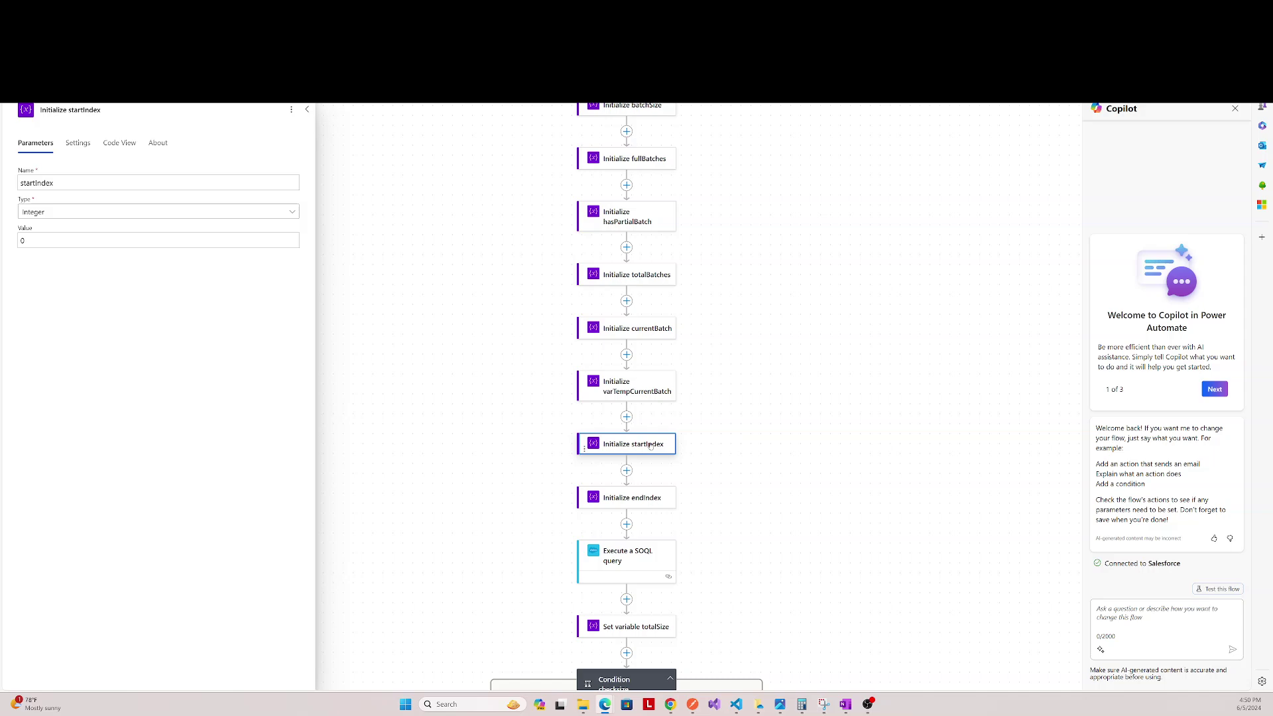
{"action": "scroll", "coordinate": [649, 449], "scroll_direction": "down", "scroll_amount": 1}
{"action": "scroll", "coordinate": [649, 441], "scroll_direction": "down", "scroll_amount": 2}
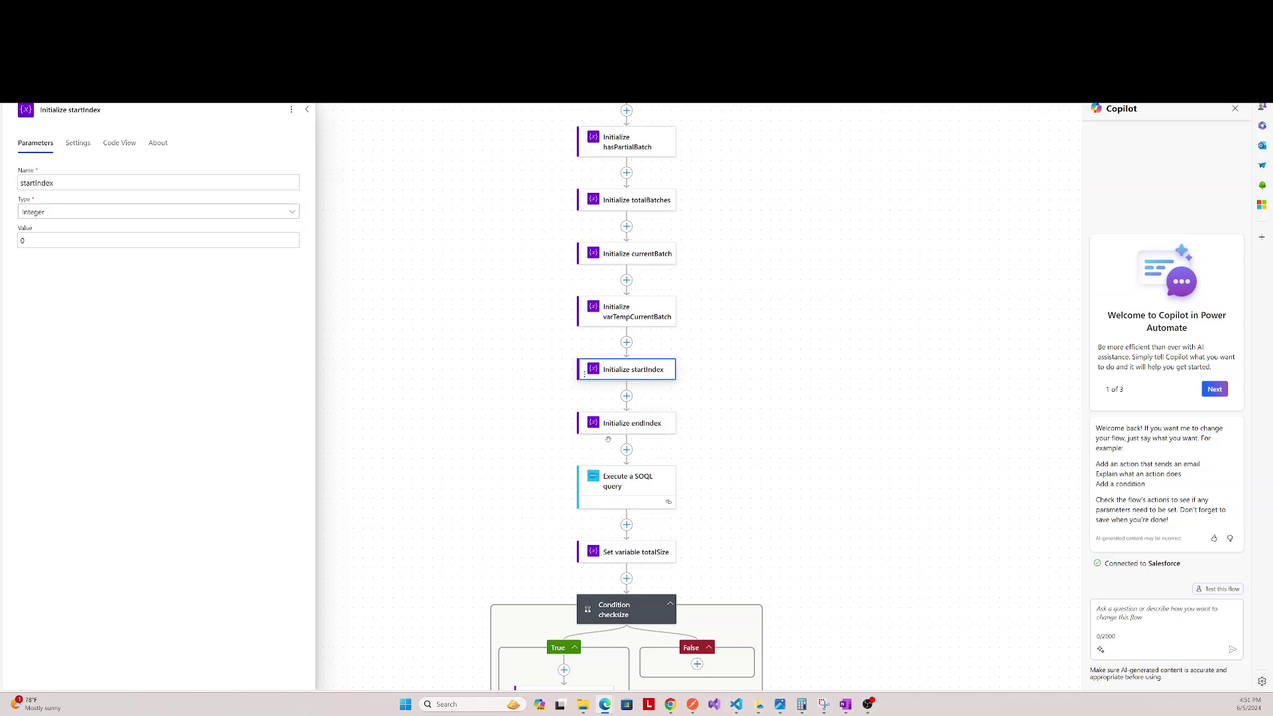
{"action": "left_click", "coordinate": [634, 426]}
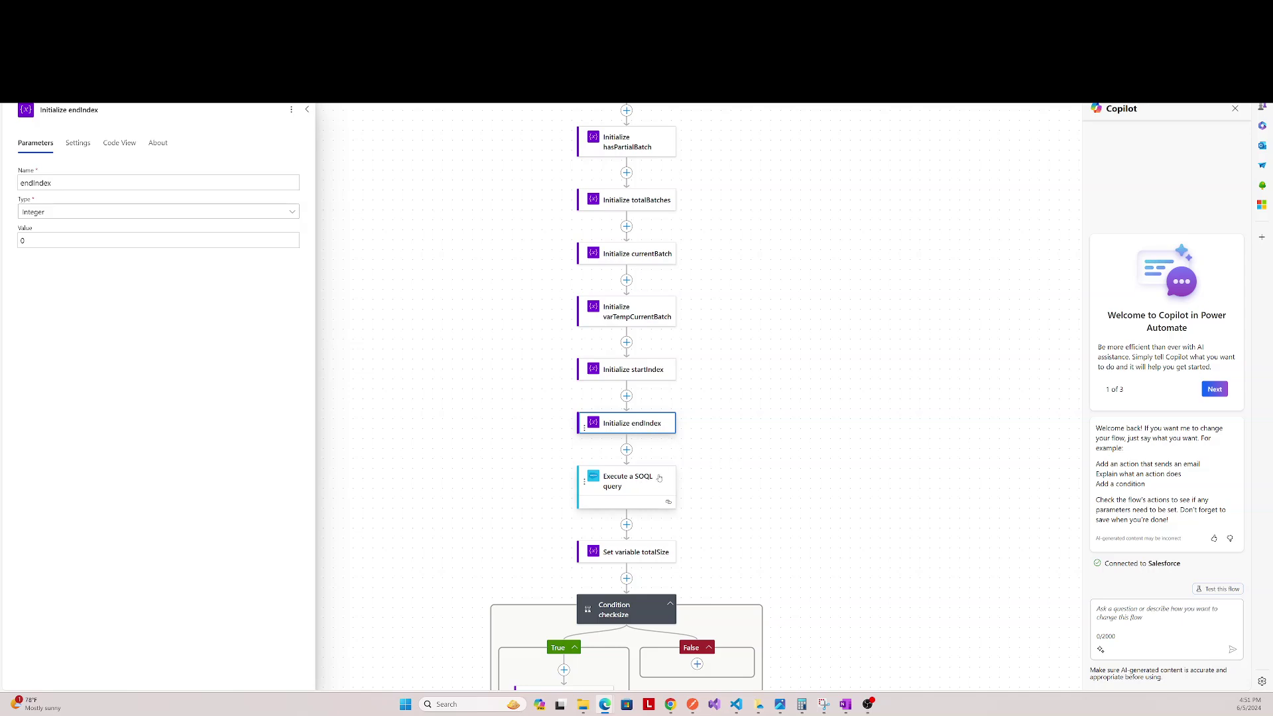
{"action": "scroll", "coordinate": [726, 465], "scroll_direction": "down", "scroll_amount": 2}
{"action": "scroll", "coordinate": [667, 480], "scroll_direction": "down", "scroll_amount": 2}
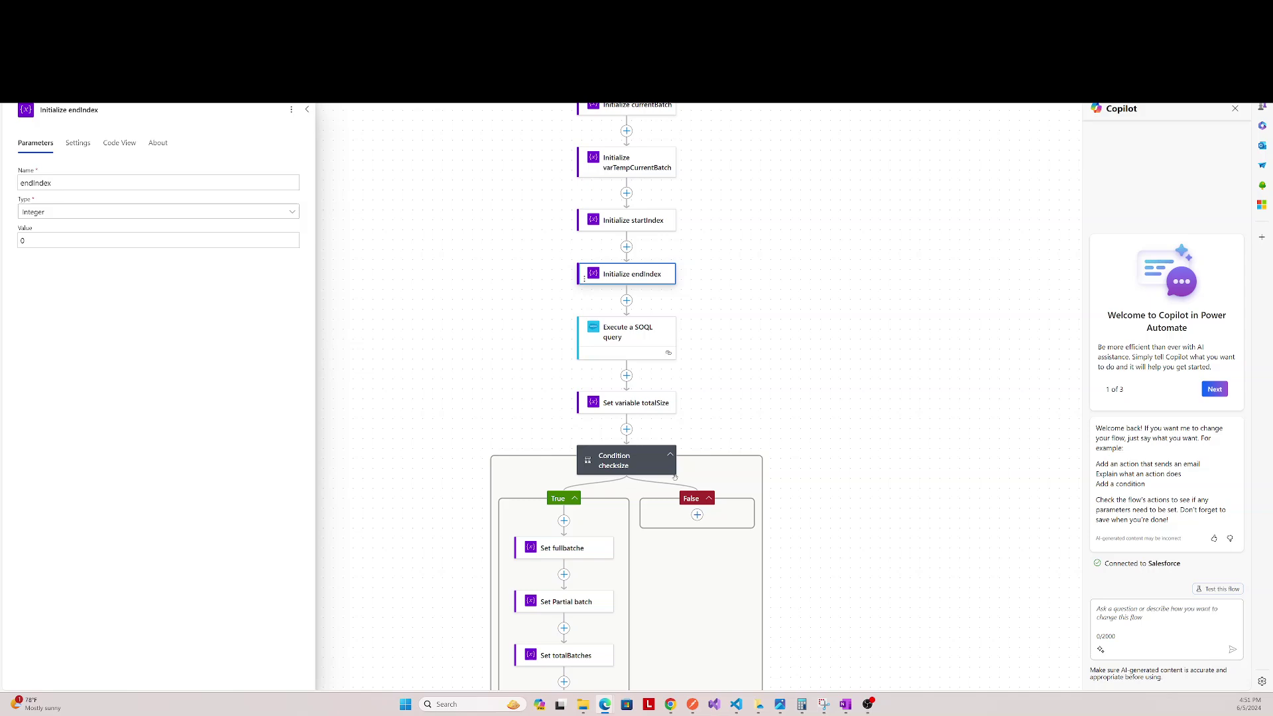
Step: See how totalSize gets its value and check the checksize condition's totalSize > 0 comparison
{"action": "left_click", "coordinate": [619, 403]}
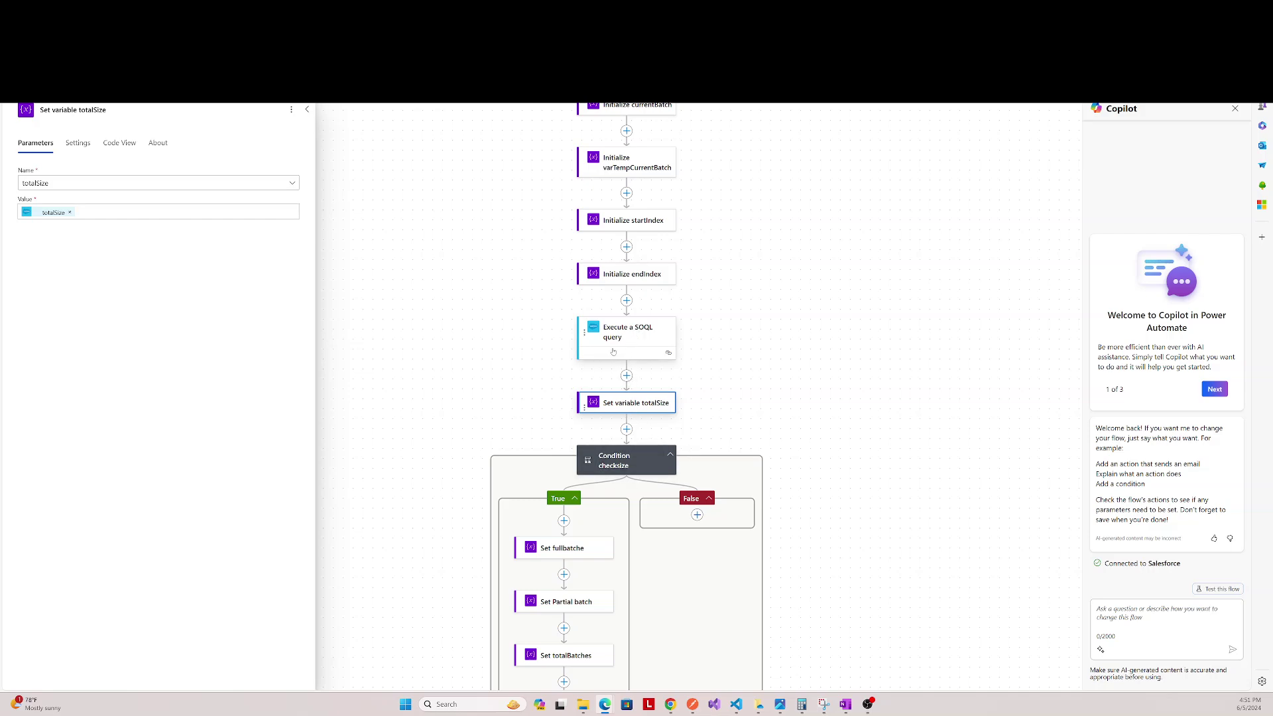
{"action": "scroll", "coordinate": [625, 451], "scroll_direction": "down", "scroll_amount": 1}
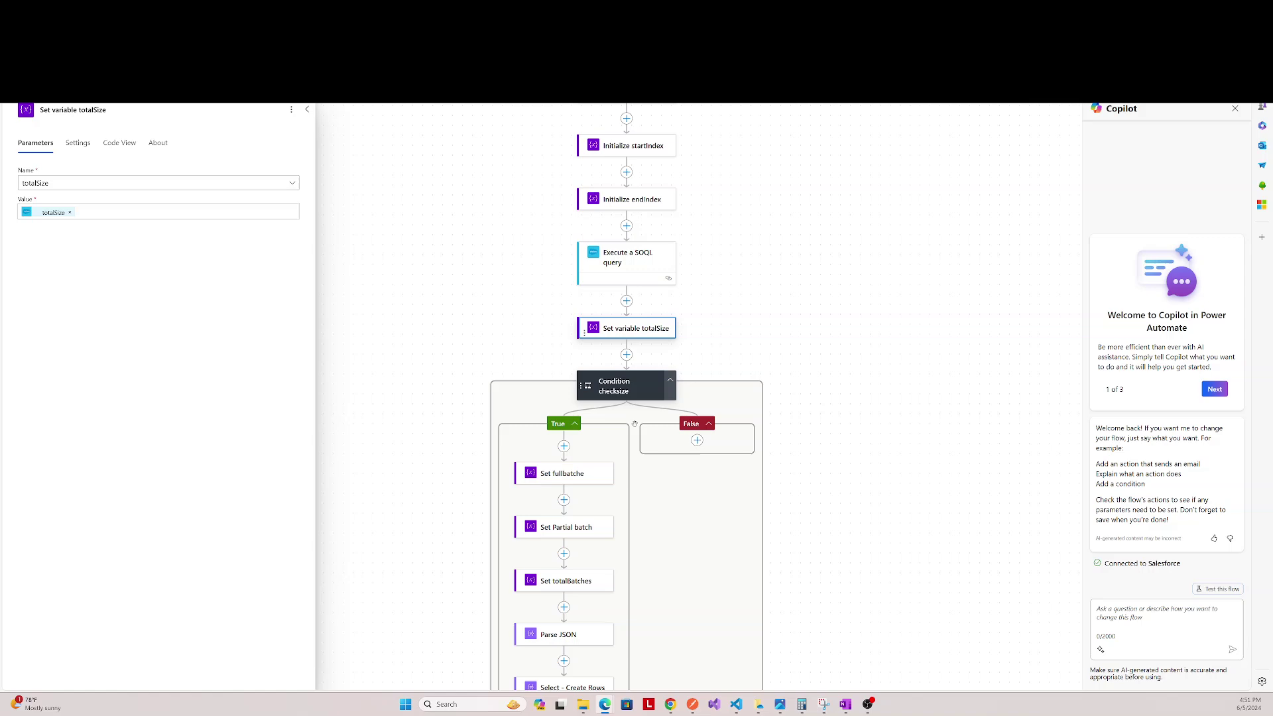
{"action": "scroll", "coordinate": [634, 424], "scroll_direction": "down", "scroll_amount": 1}
{"action": "left_click", "coordinate": [604, 335]}
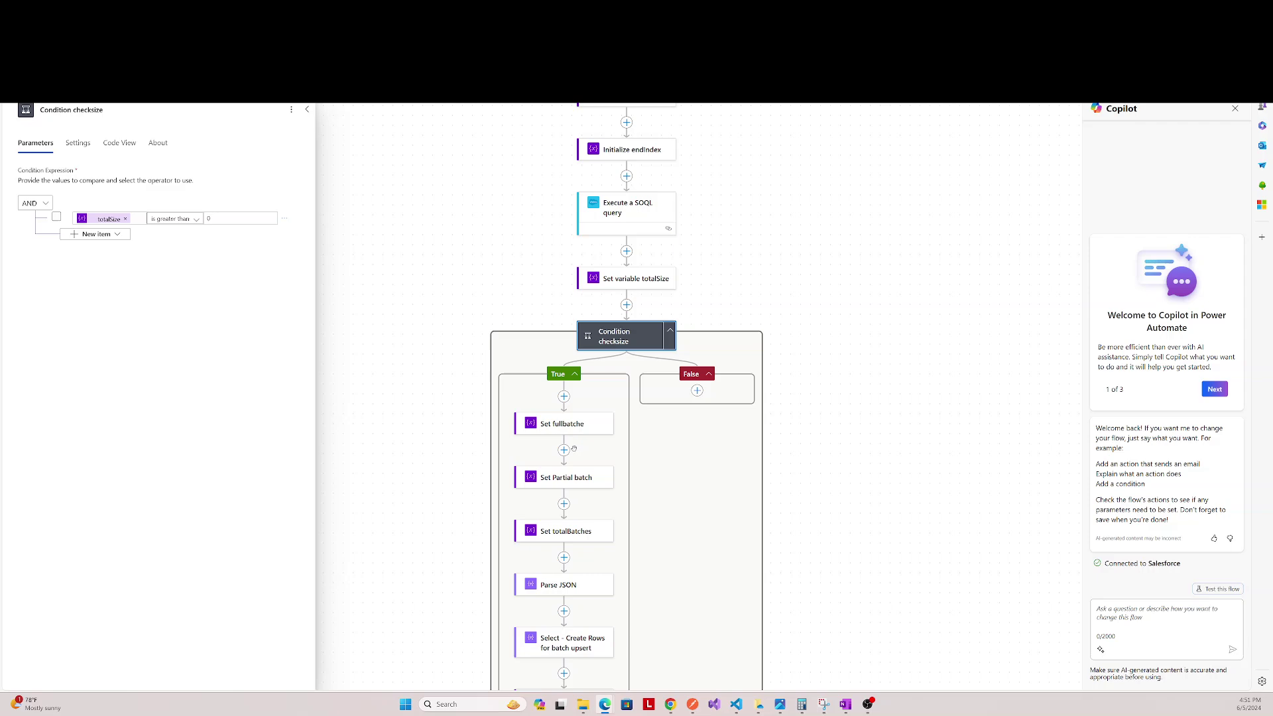
{"action": "scroll", "coordinate": [578, 411], "scroll_direction": "down", "scroll_amount": 1}
Step: View the fullBatches expression div(variables('totalSize'), variables('batchSize'))
{"action": "left_click", "coordinate": [537, 373]}
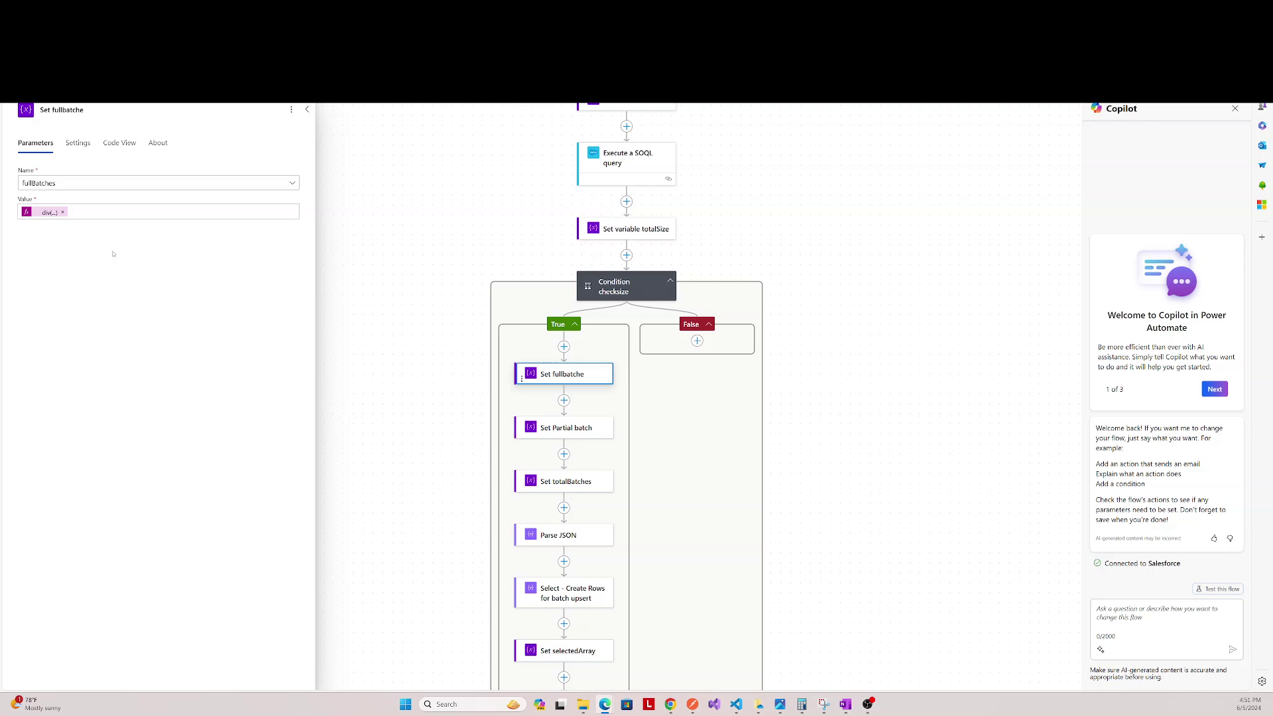
{"action": "left_click", "coordinate": [50, 212]}
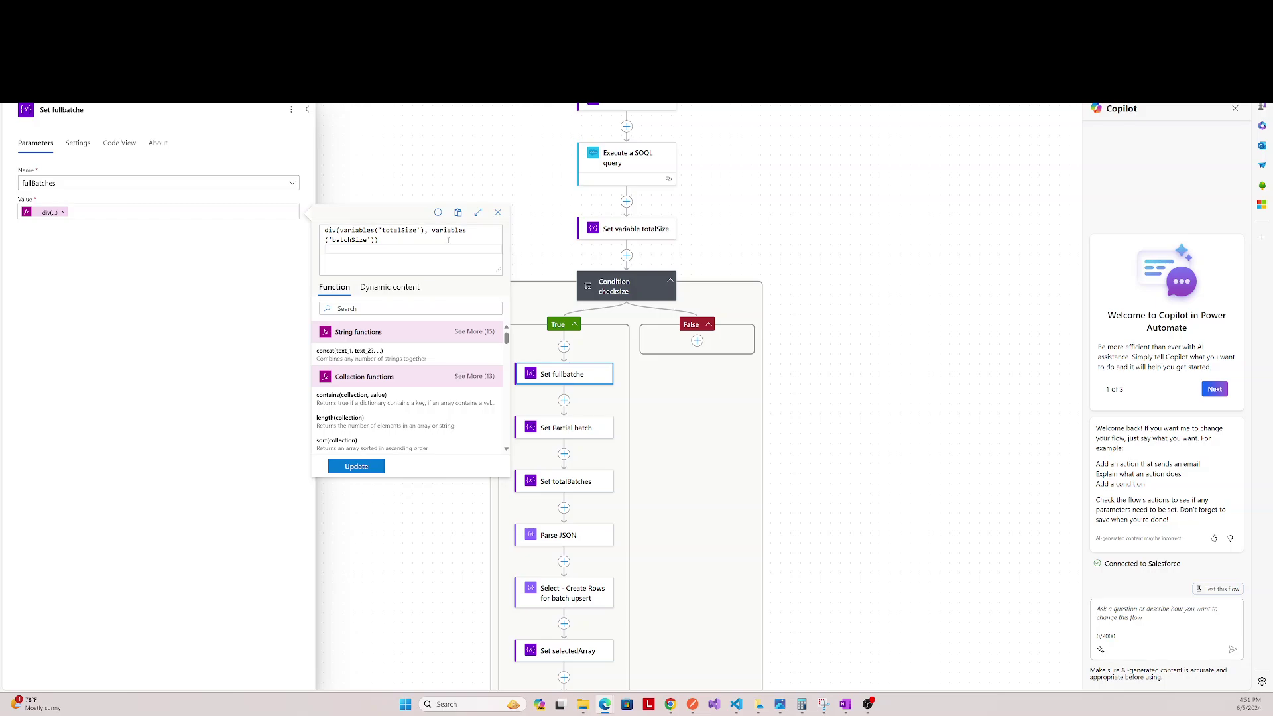
{"action": "left_click", "coordinate": [497, 212]}
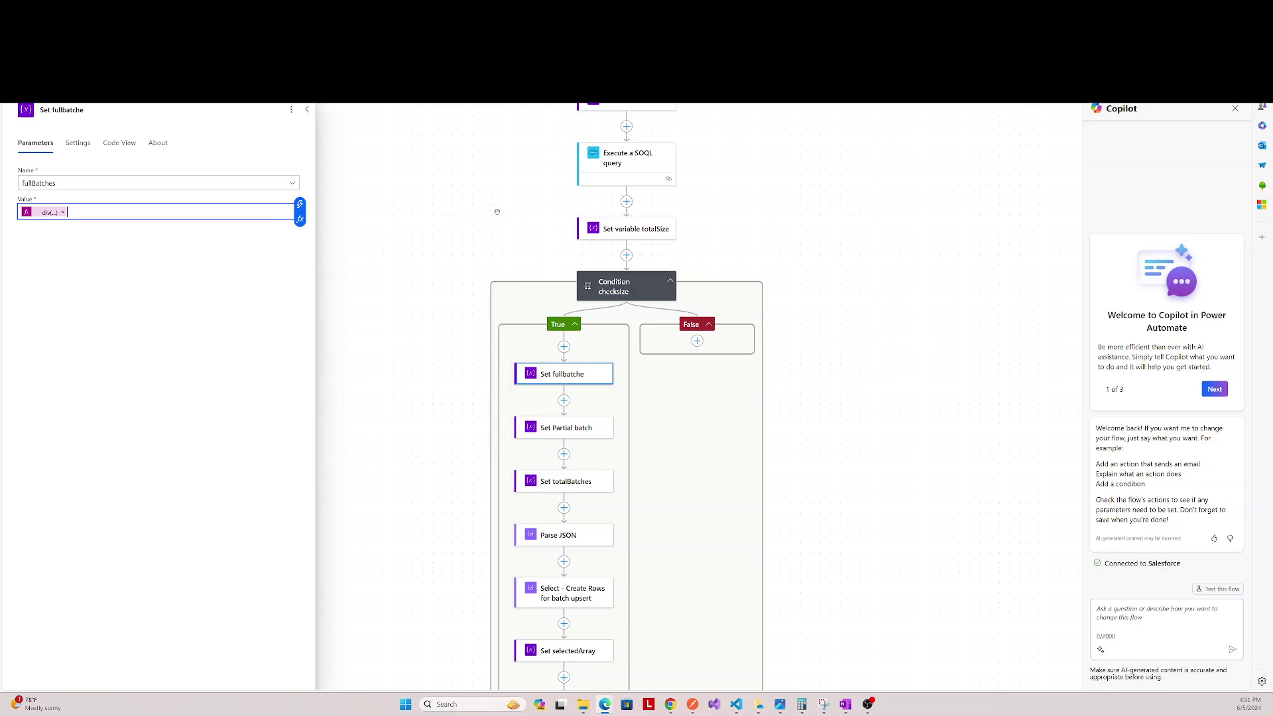
Step: Check hasPartialBatch's mod-based not(...) expression, then bring up Set totalBatches
{"action": "left_click", "coordinate": [572, 432]}
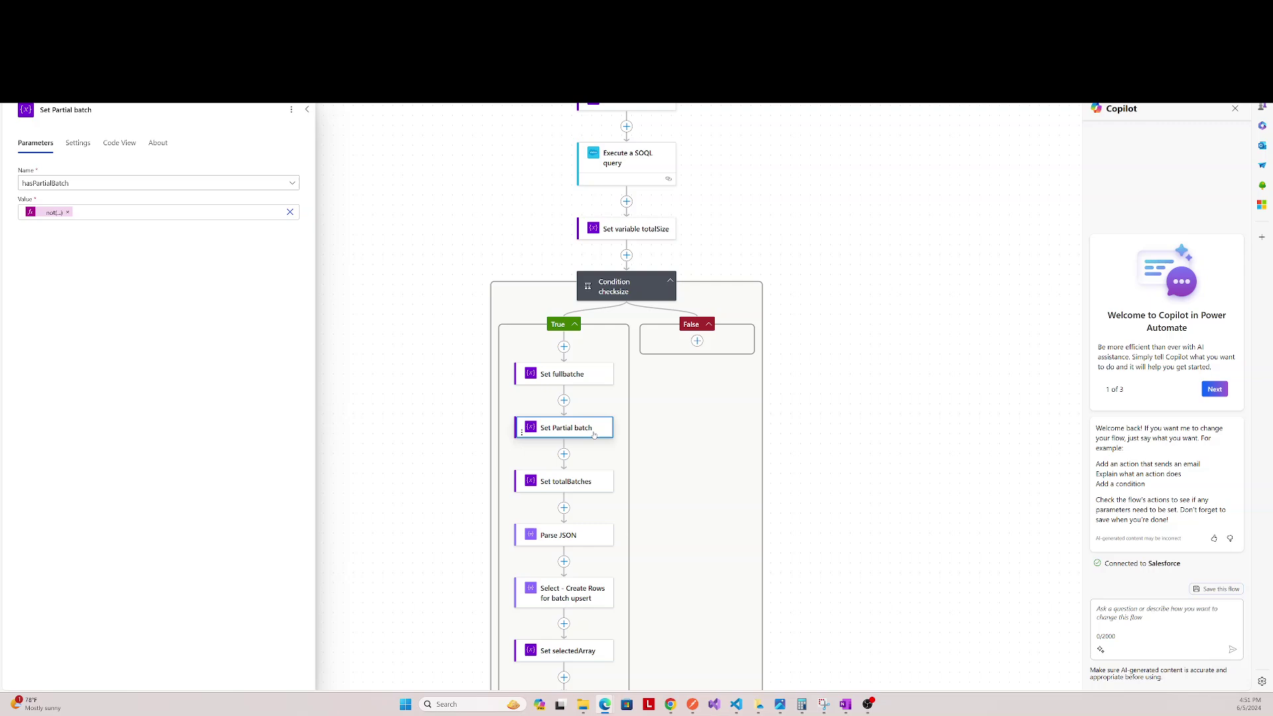
{"action": "left_click", "coordinate": [57, 213]}
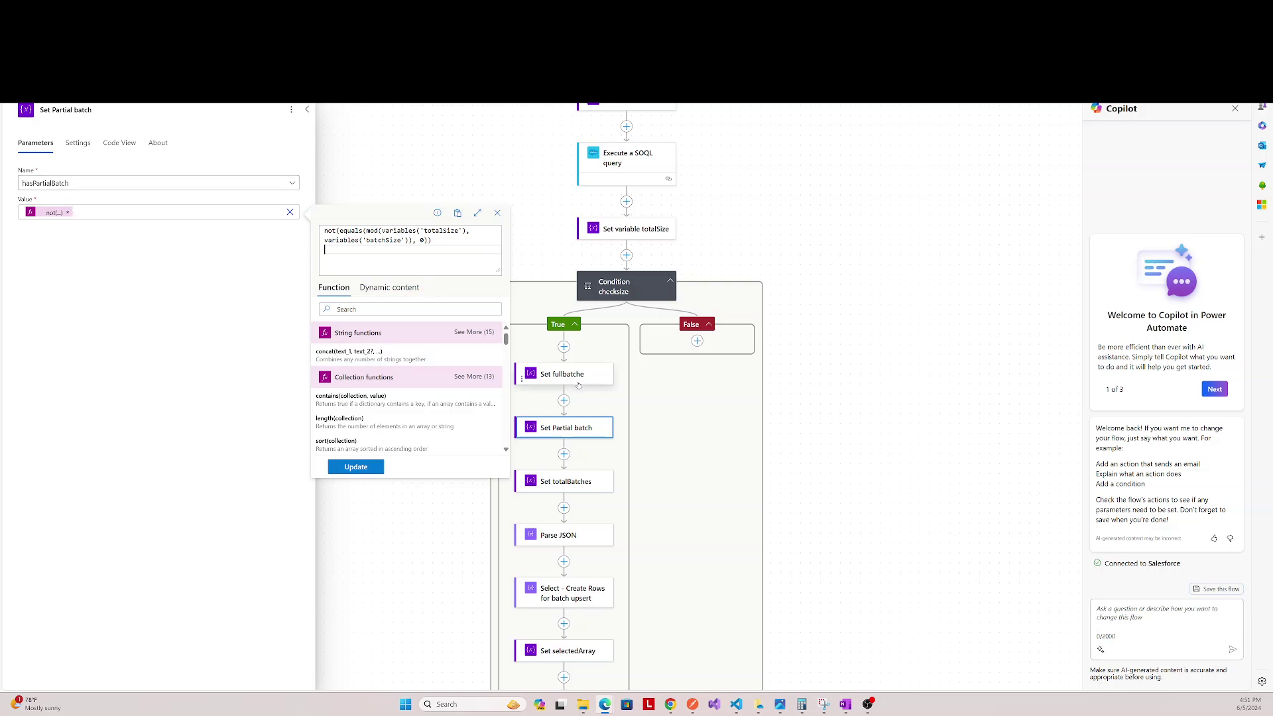
{"action": "left_click", "coordinate": [498, 214]}
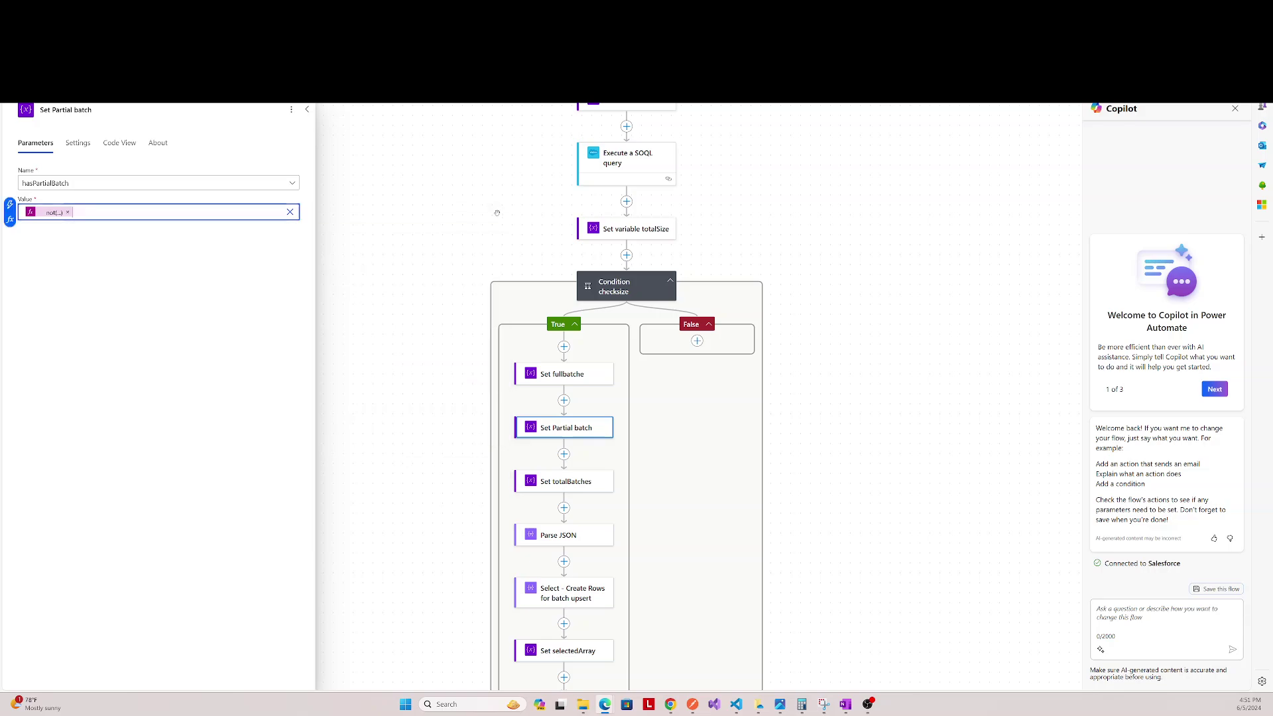
{"action": "left_click", "coordinate": [307, 109]}
{"action": "left_click", "coordinate": [578, 487]}
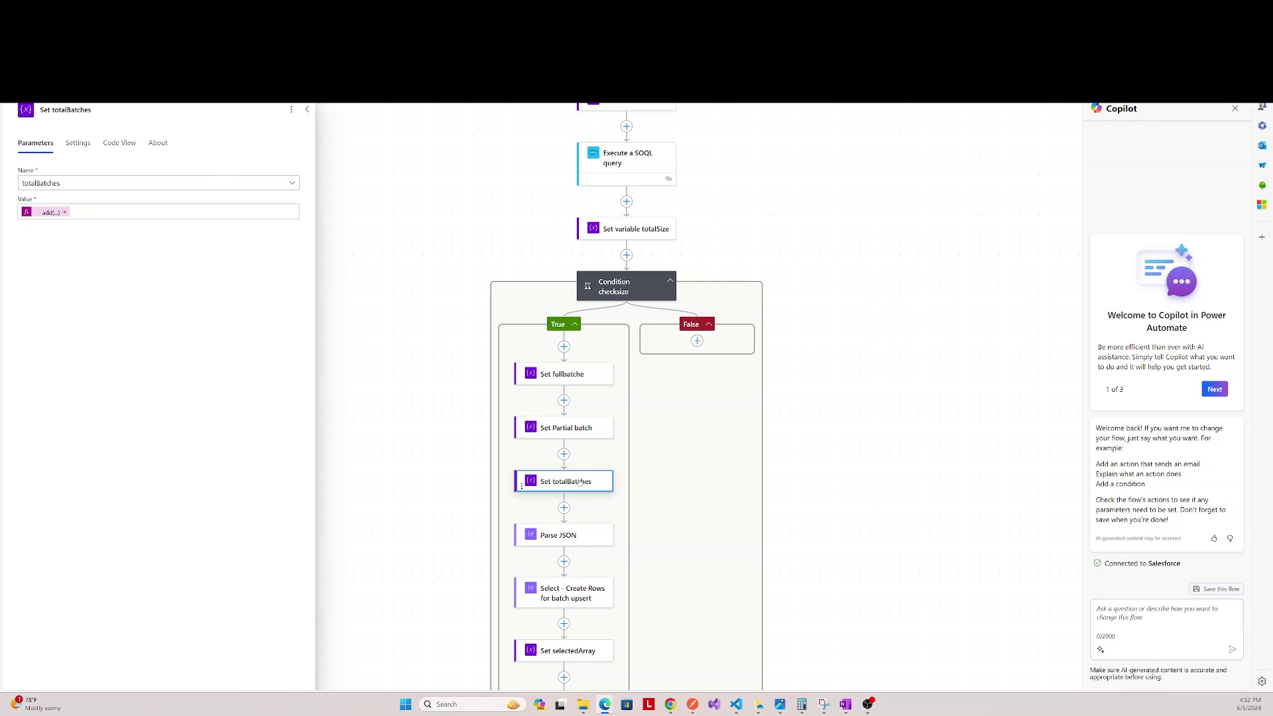
Step: Confirm totalBatches is add(fullBatches, if(hasPartialBatch, 1, 0)) and close the step details
{"action": "left_click", "coordinate": [39, 212]}
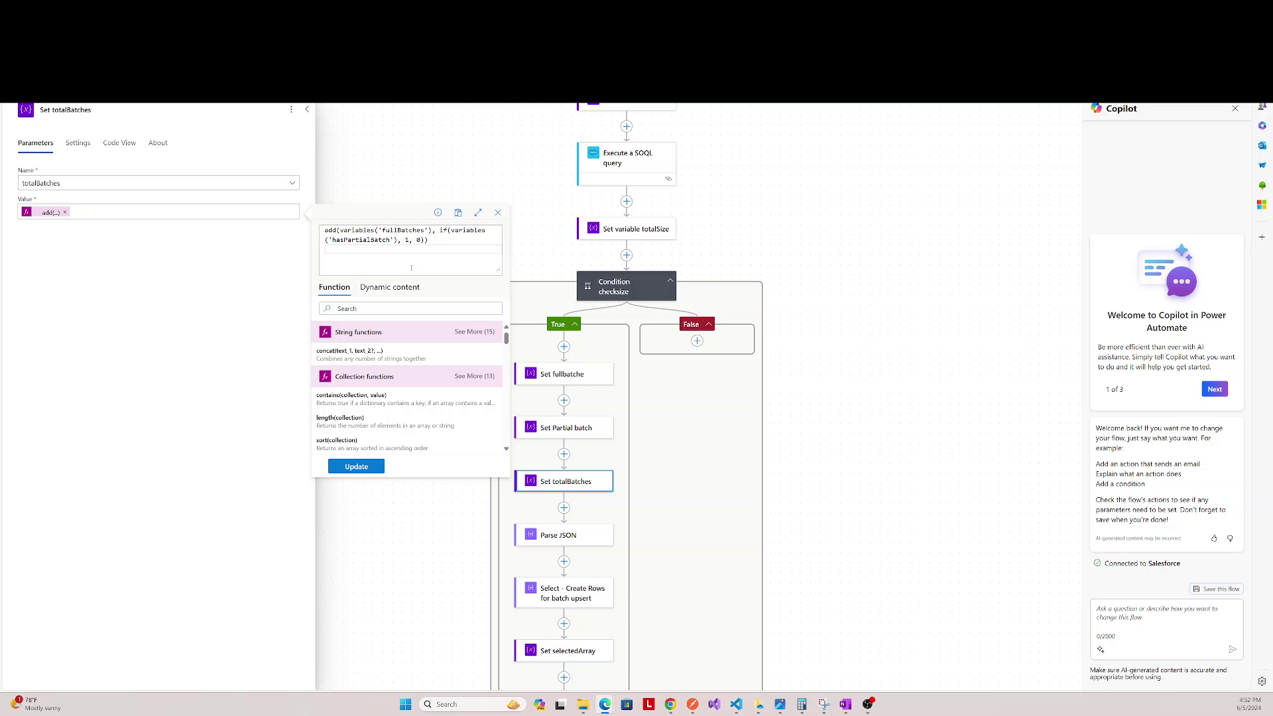
{"action": "left_click", "coordinate": [497, 212]}
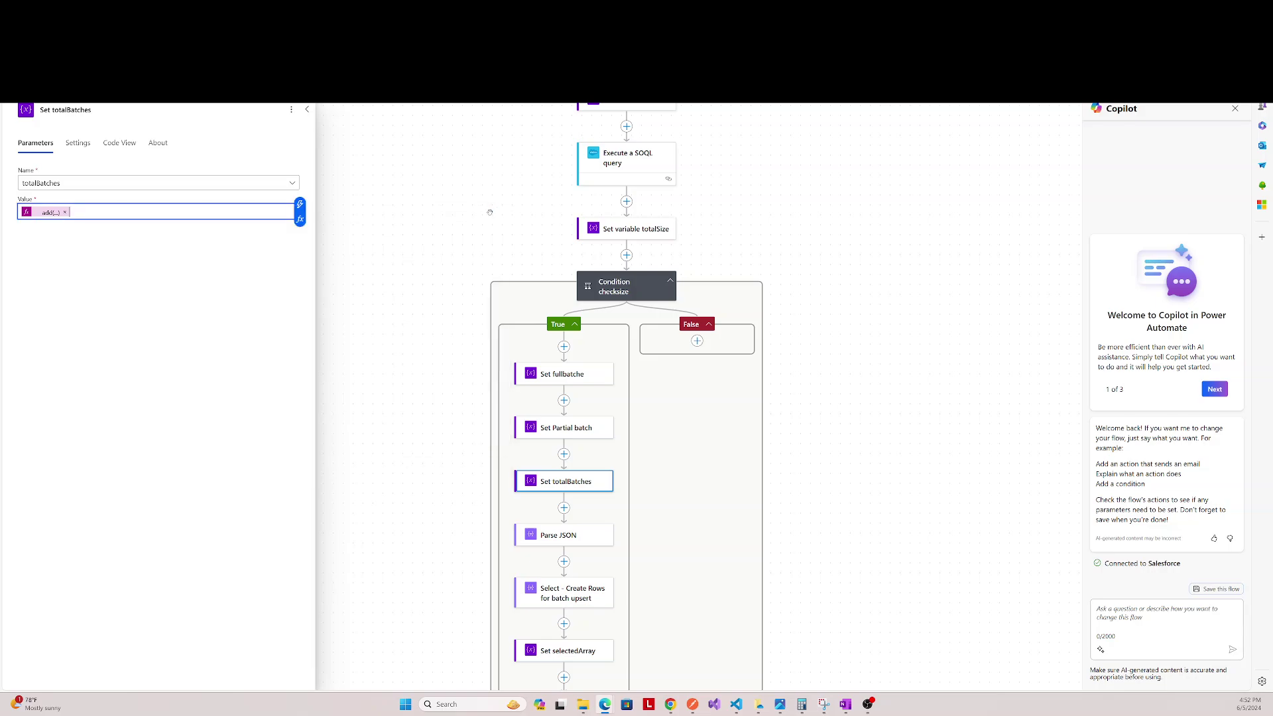
{"action": "scroll", "coordinate": [600, 467], "scroll_direction": "down", "scroll_amount": 1}
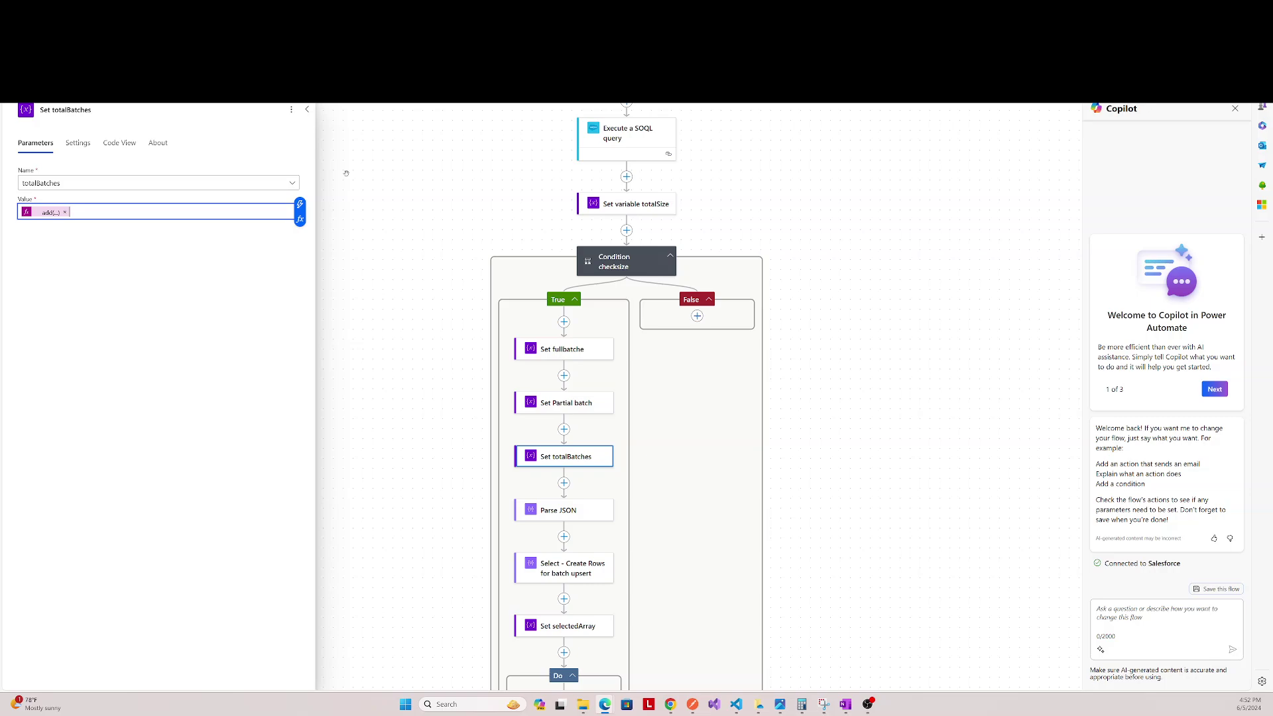
{"action": "left_click", "coordinate": [278, 111]}
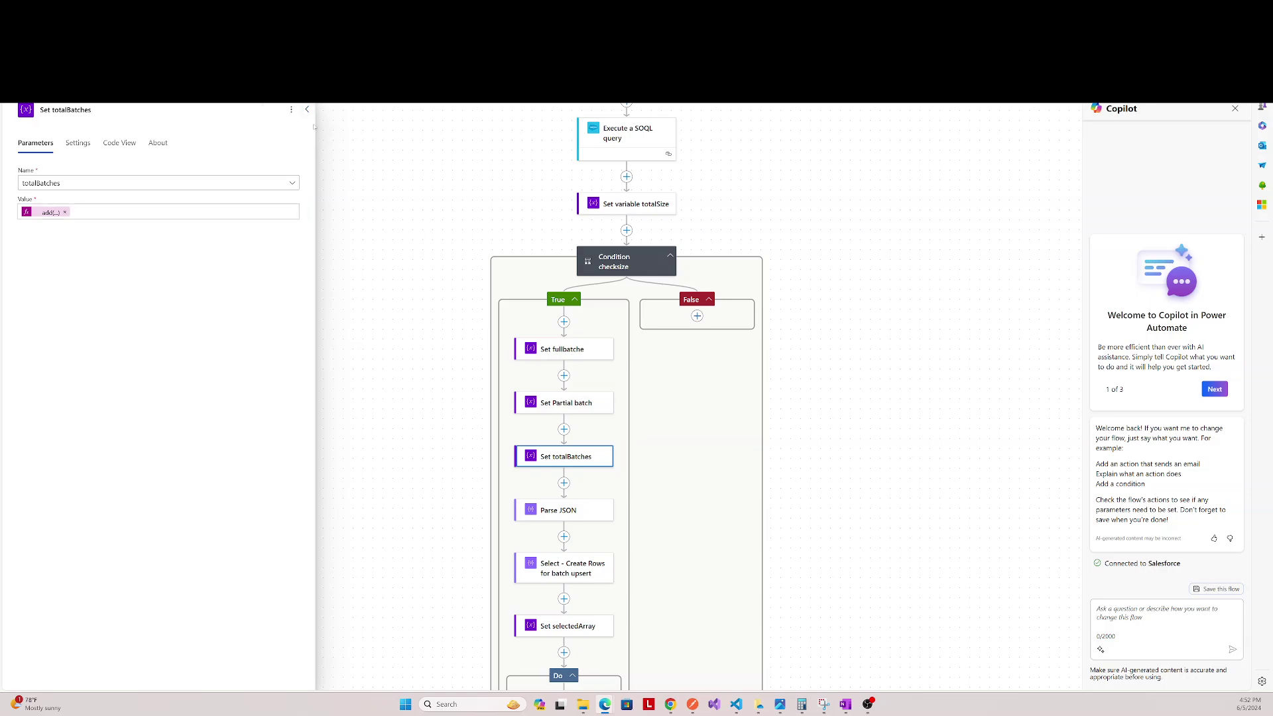
{"action": "left_click", "coordinate": [306, 110]}
Step: Look through the Parse JSON and Select steps, then open Set selectedArray showing its Output assignment
{"action": "scroll", "coordinate": [575, 435], "scroll_direction": "down", "scroll_amount": 3}
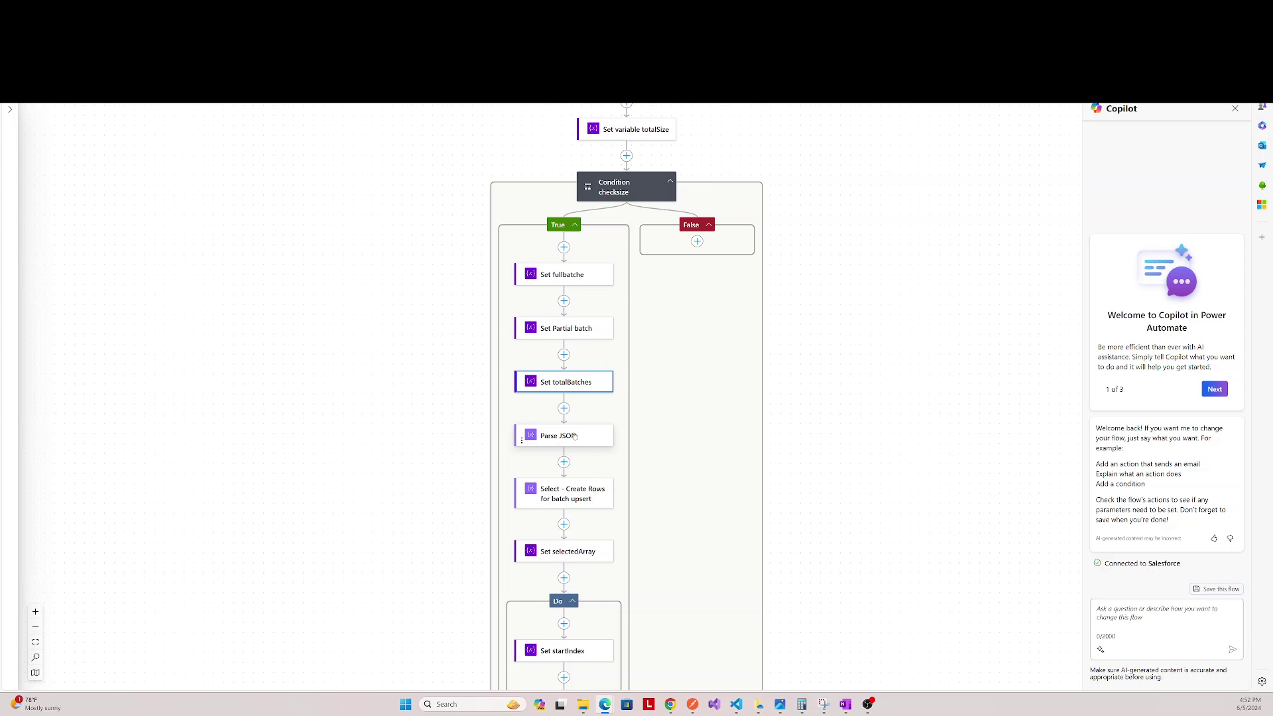
{"action": "left_click", "coordinate": [575, 435]}
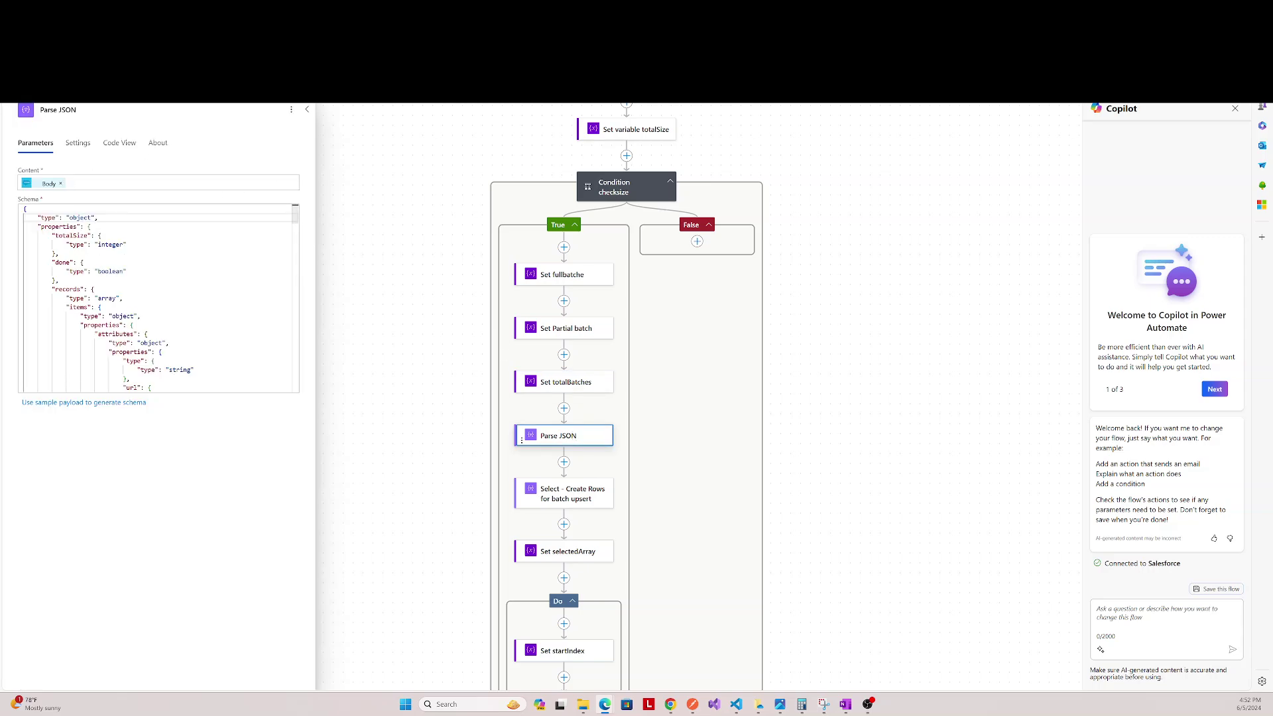
{"action": "left_click", "coordinate": [307, 110]}
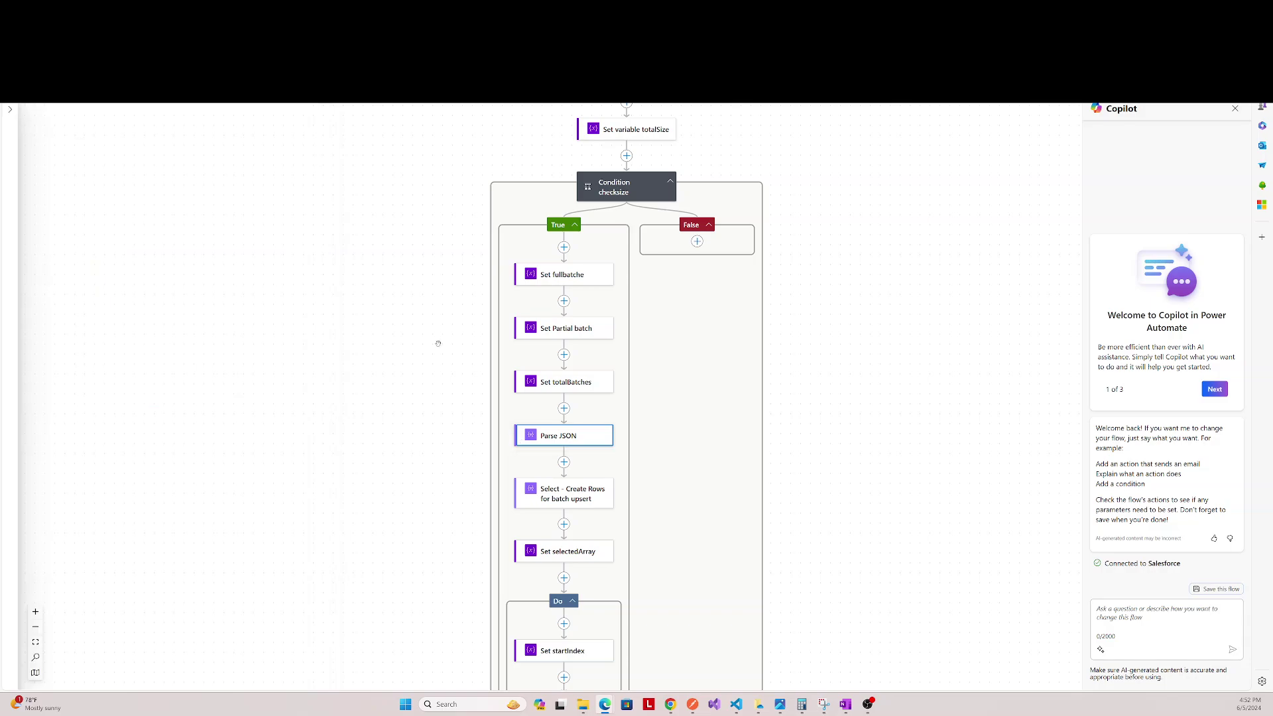
{"action": "scroll", "coordinate": [577, 418], "scroll_direction": "down", "scroll_amount": 1}
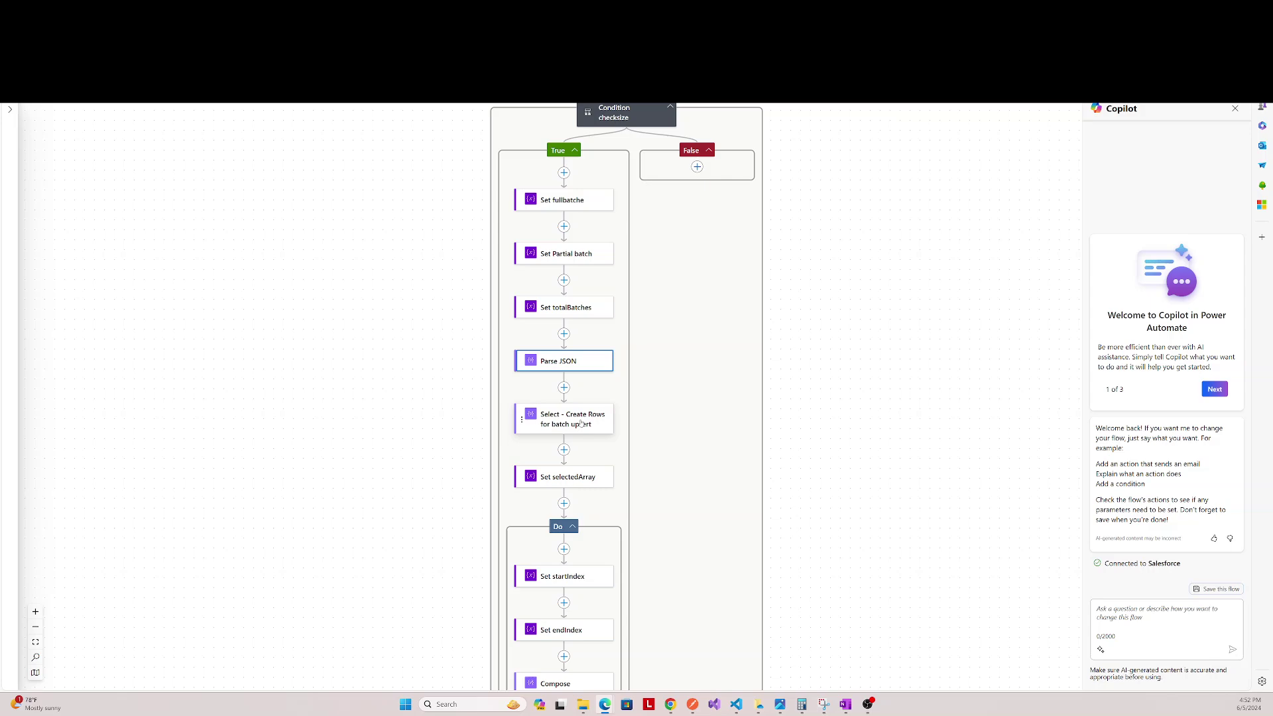
{"action": "left_click", "coordinate": [580, 422]}
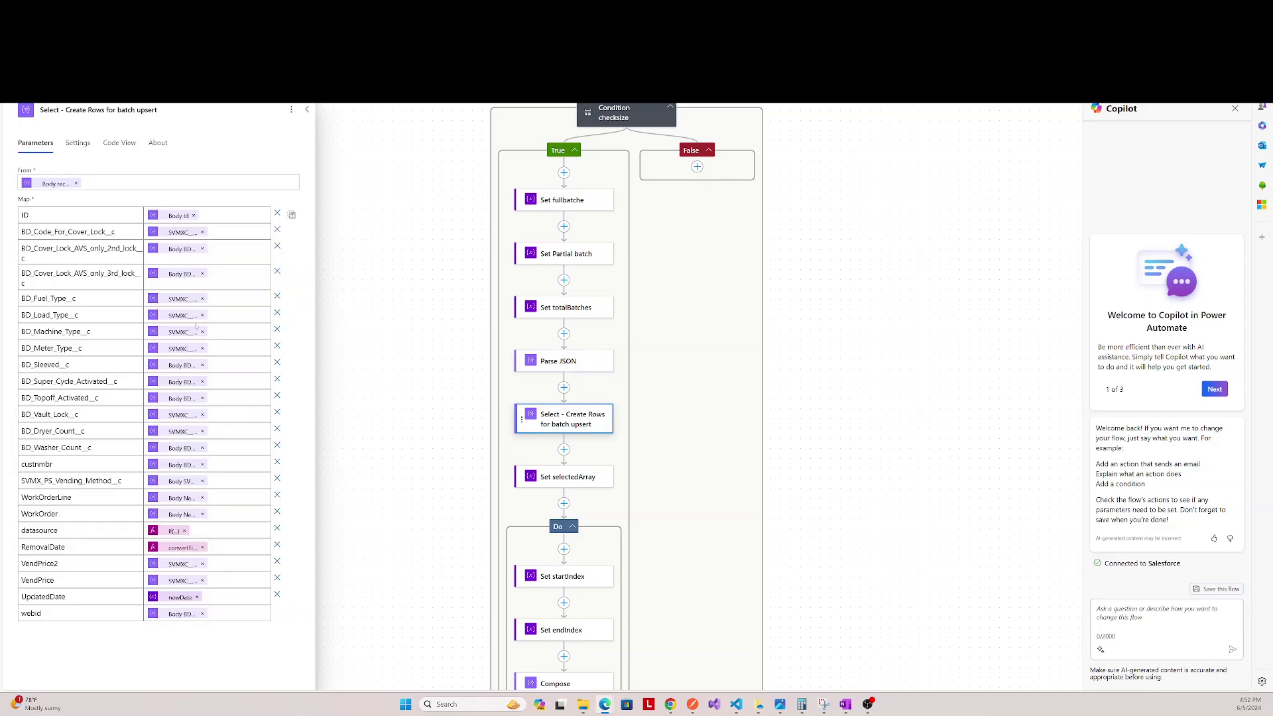
{"action": "left_click", "coordinate": [306, 109]}
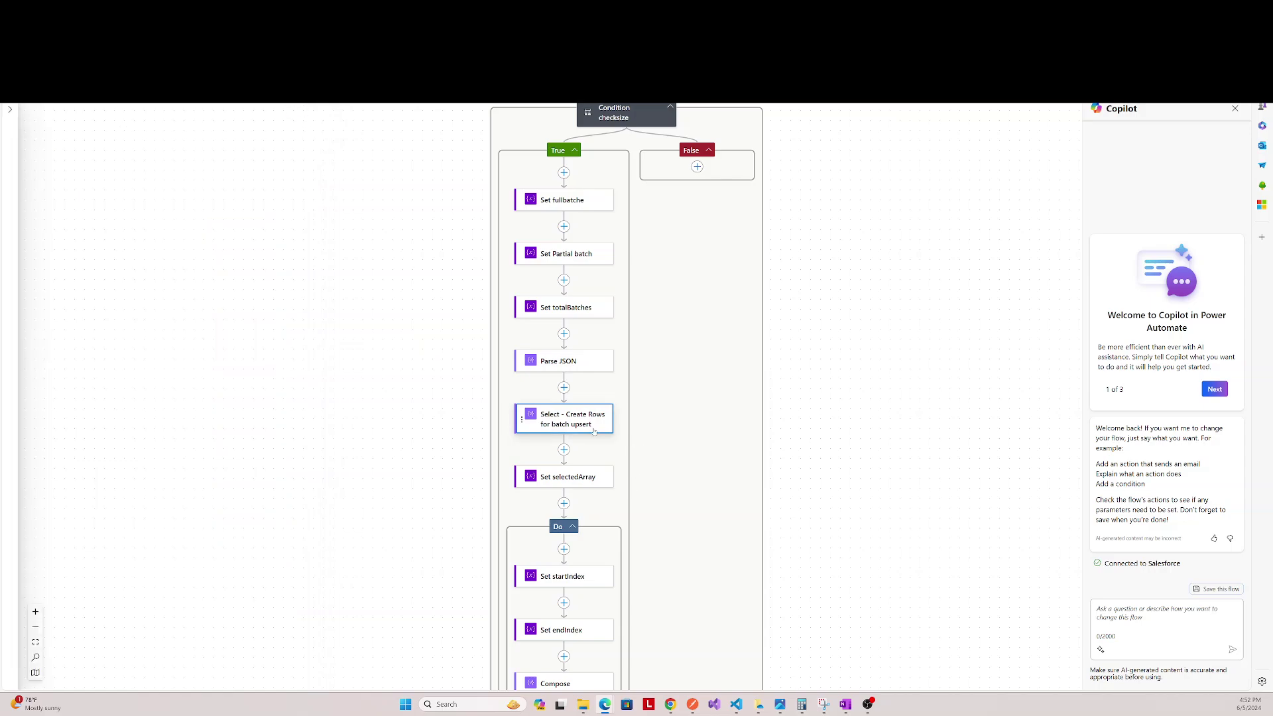
{"action": "scroll", "coordinate": [529, 440], "scroll_direction": "down", "scroll_amount": 3}
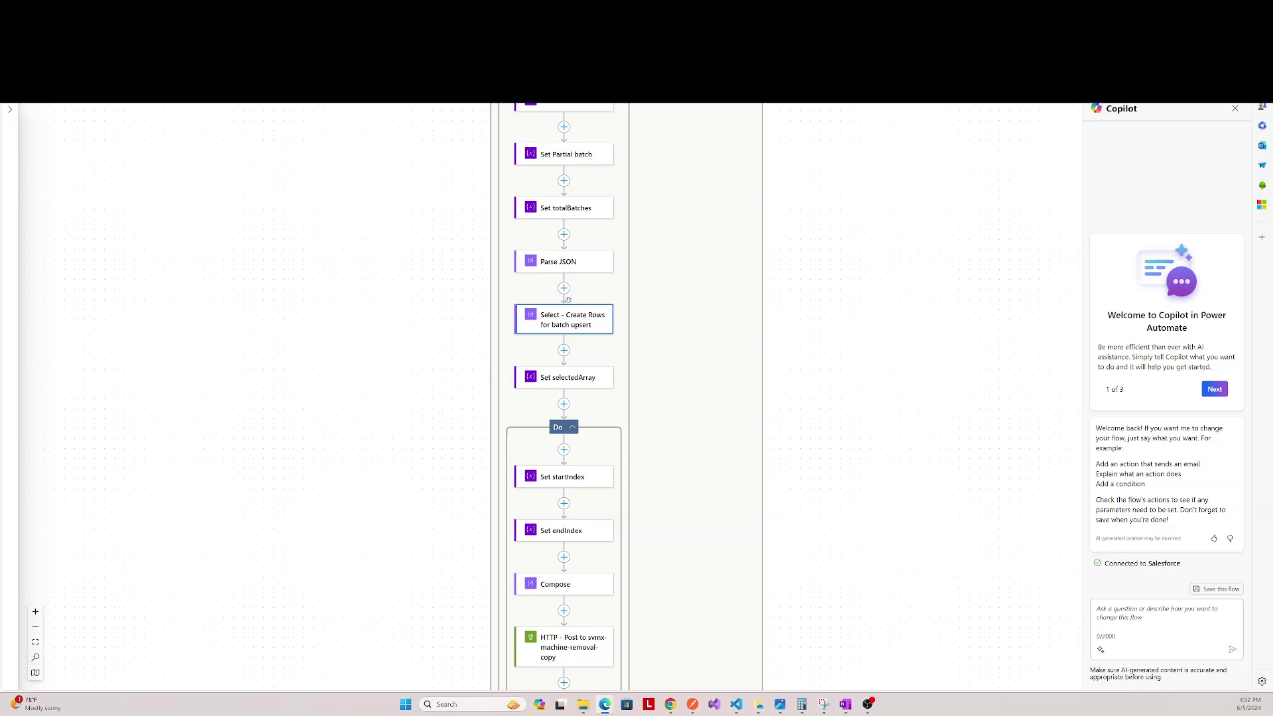
{"action": "left_click", "coordinate": [577, 380]}
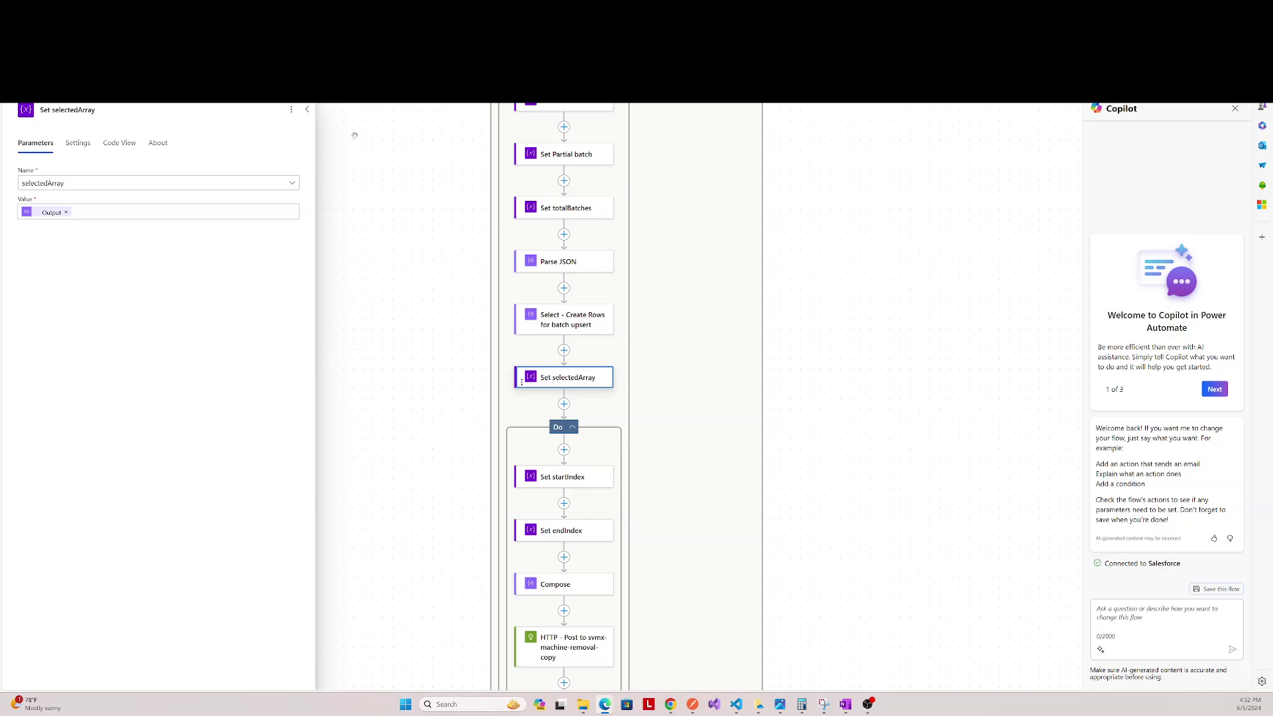
Step: Open the Do until settings: until currentBatch equals totalBatches, count 60, timeout PT1H
{"action": "left_click", "coordinate": [307, 109]}
{"action": "scroll", "coordinate": [565, 350], "scroll_direction": "down", "scroll_amount": 2}
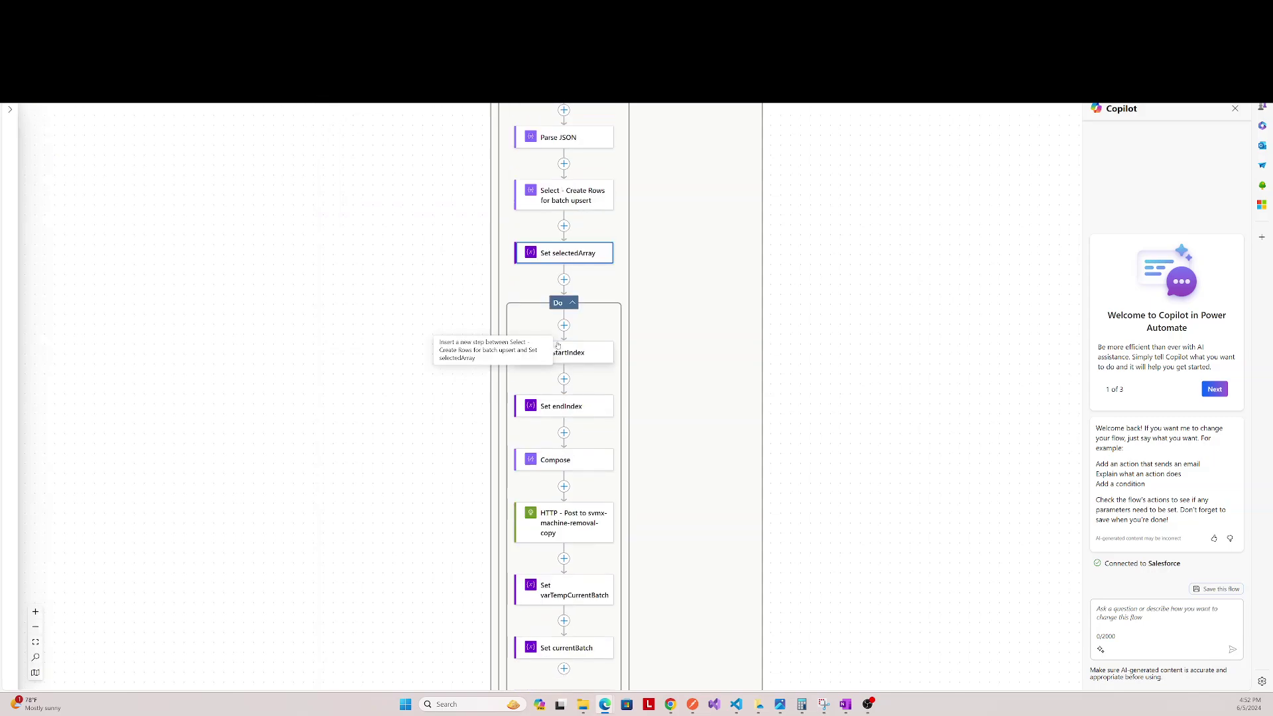
{"action": "left_click", "coordinate": [575, 304]}
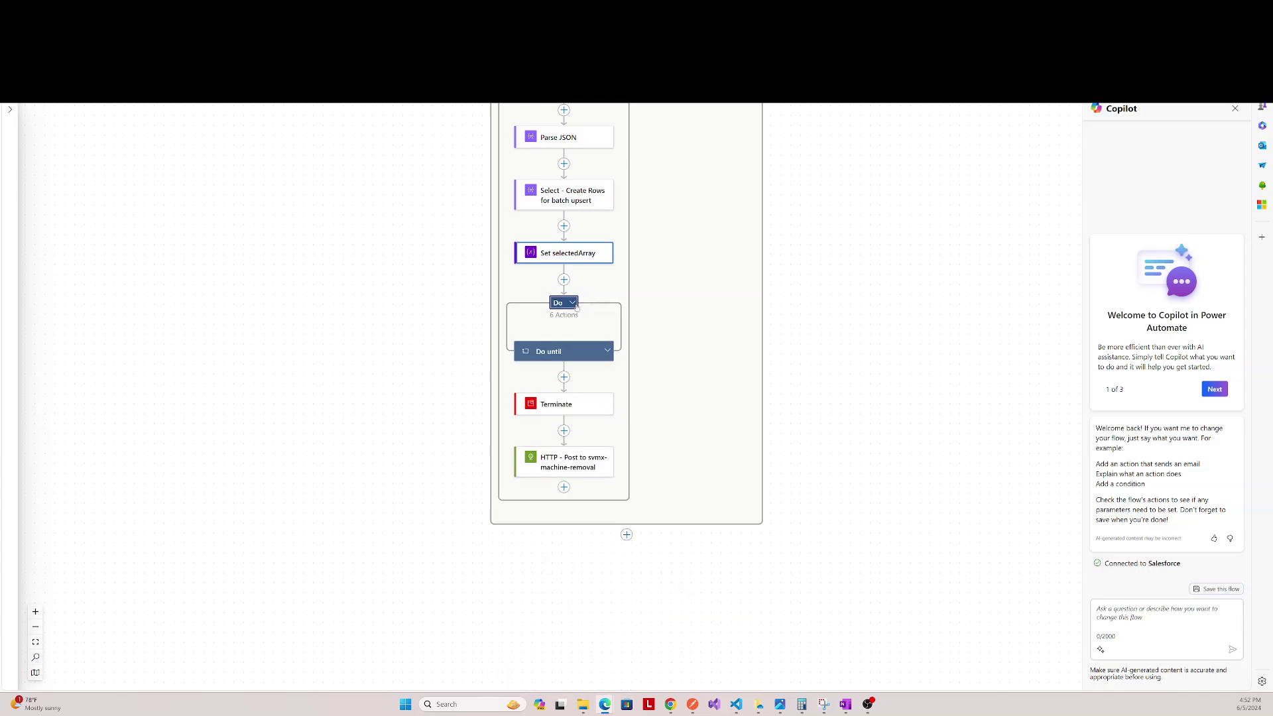
{"action": "left_click", "coordinate": [575, 303]}
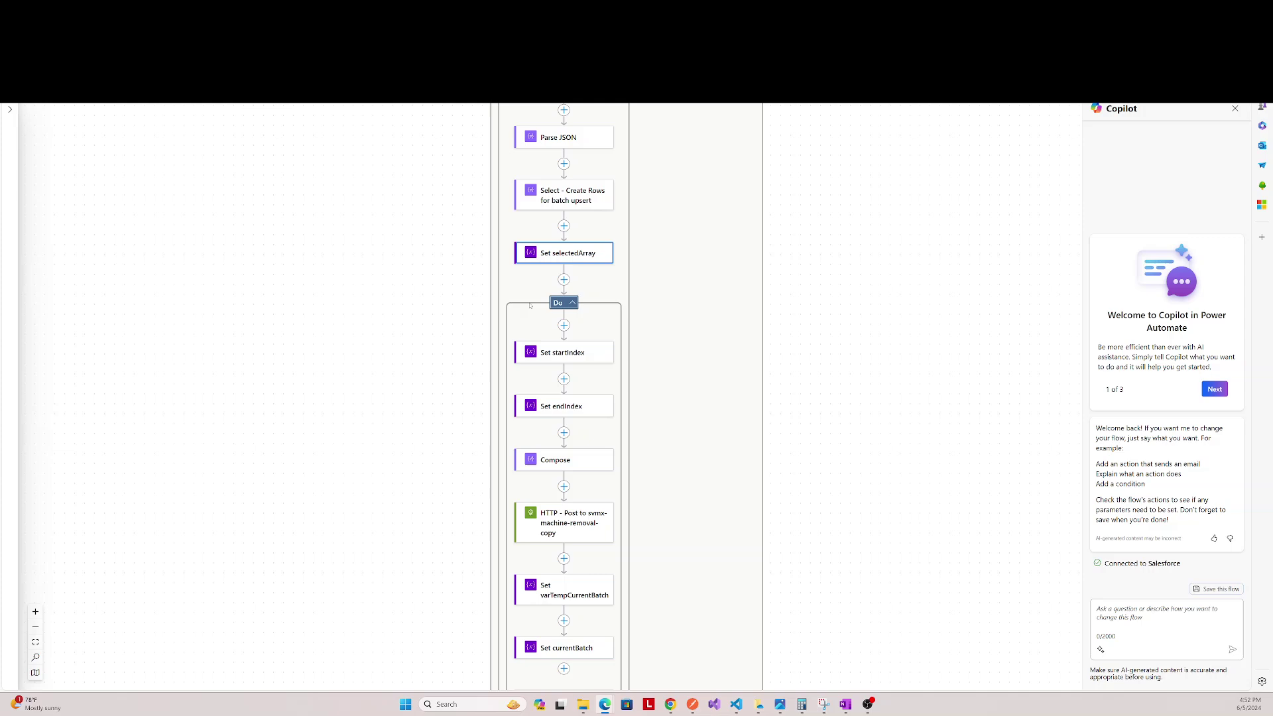
{"action": "scroll", "coordinate": [571, 471], "scroll_direction": "down", "scroll_amount": 2}
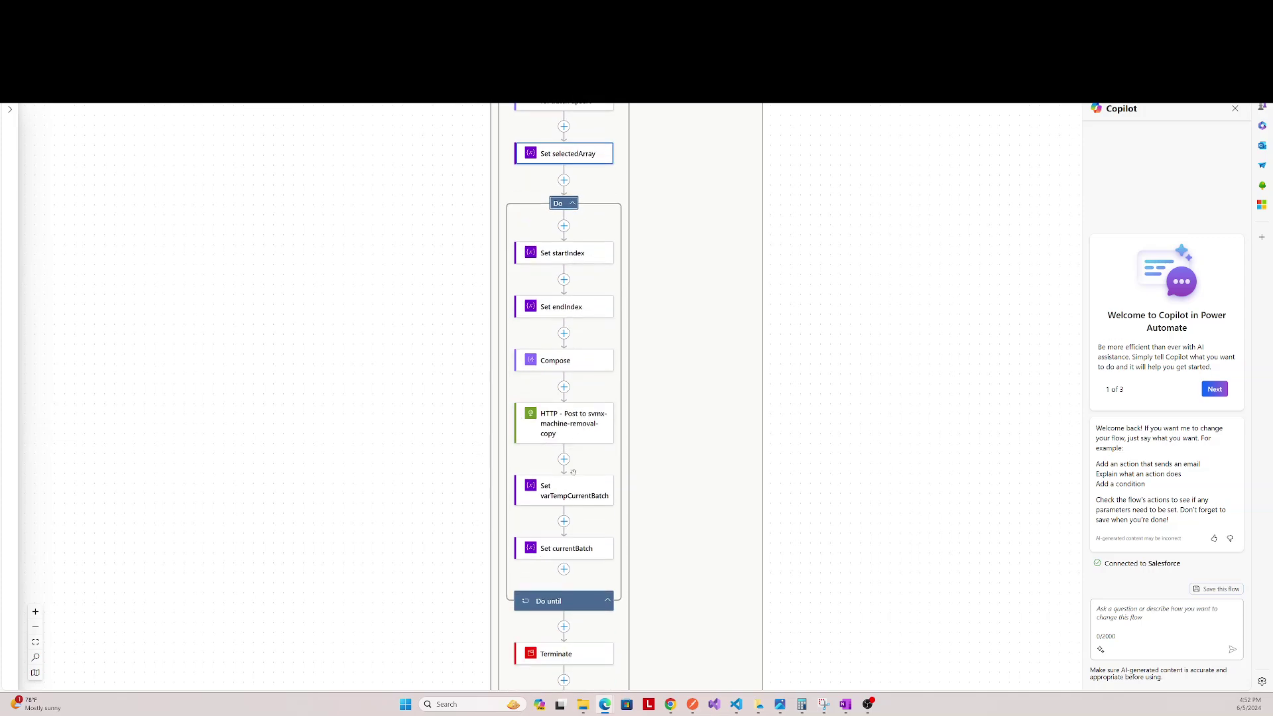
{"action": "left_click", "coordinate": [585, 600]}
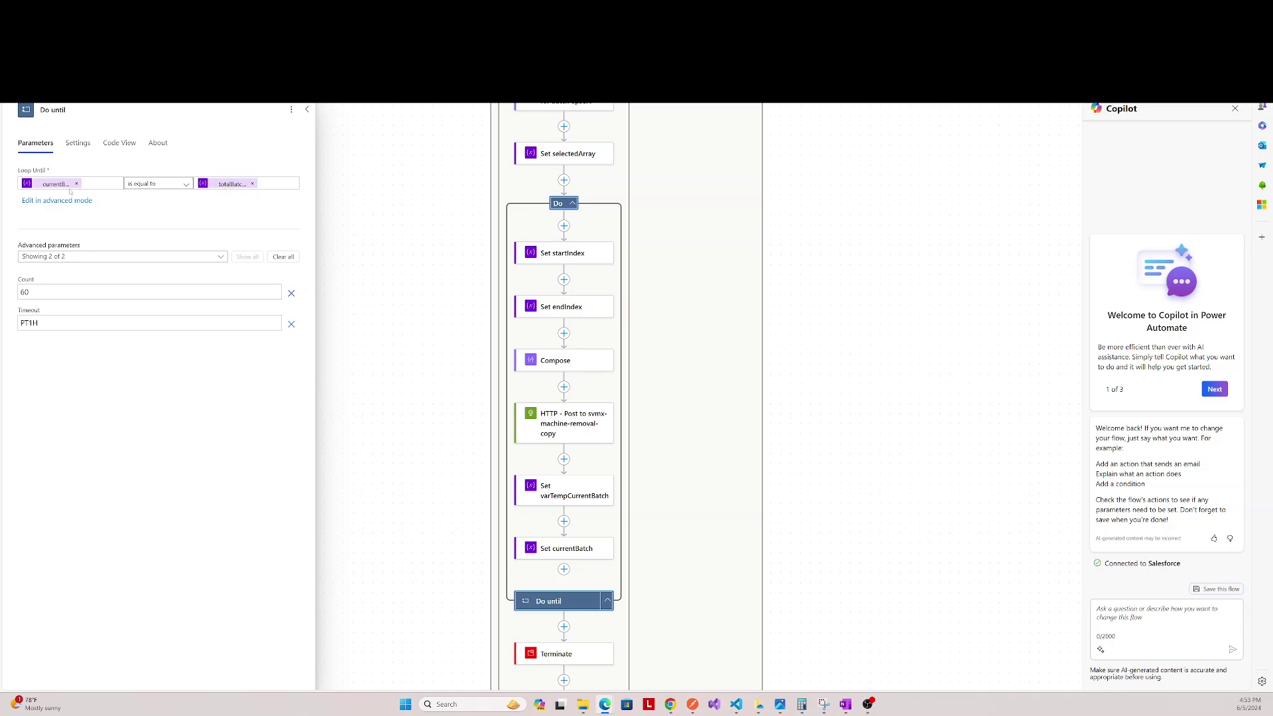
Step: View the full mul(...) formula in the Set startIndex step
{"action": "left_click", "coordinate": [307, 110]}
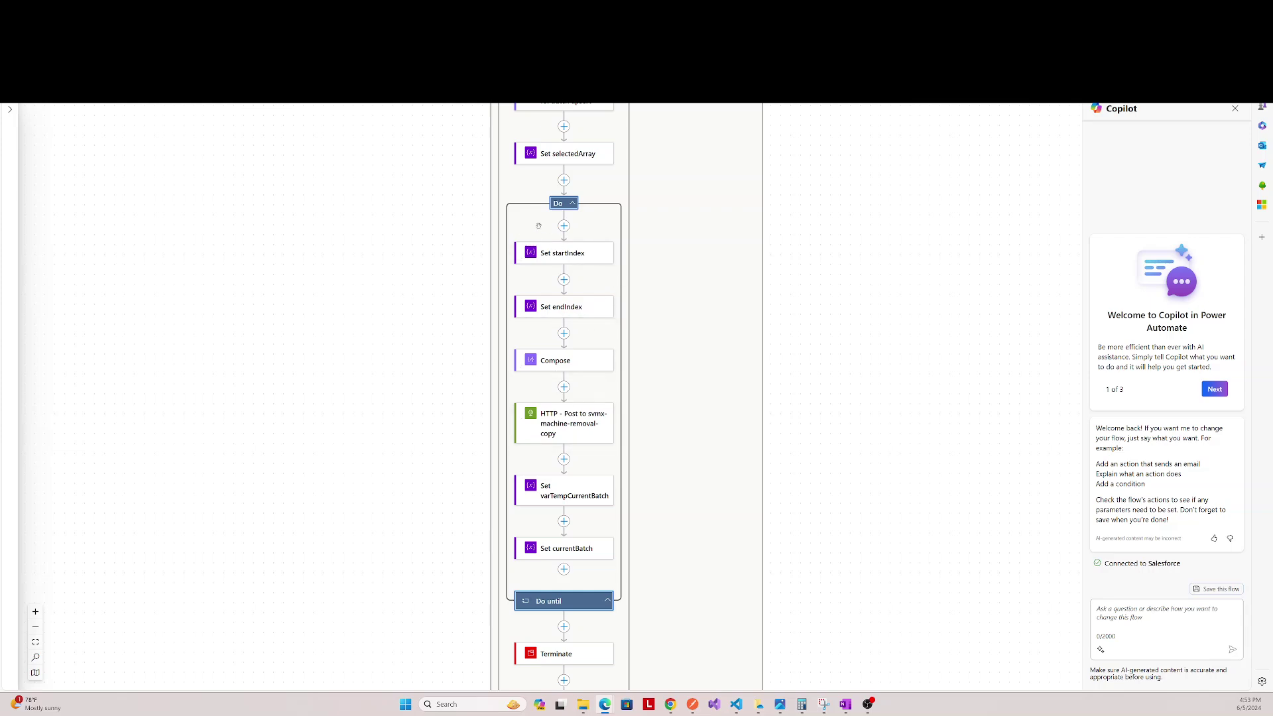
{"action": "left_click", "coordinate": [575, 256]}
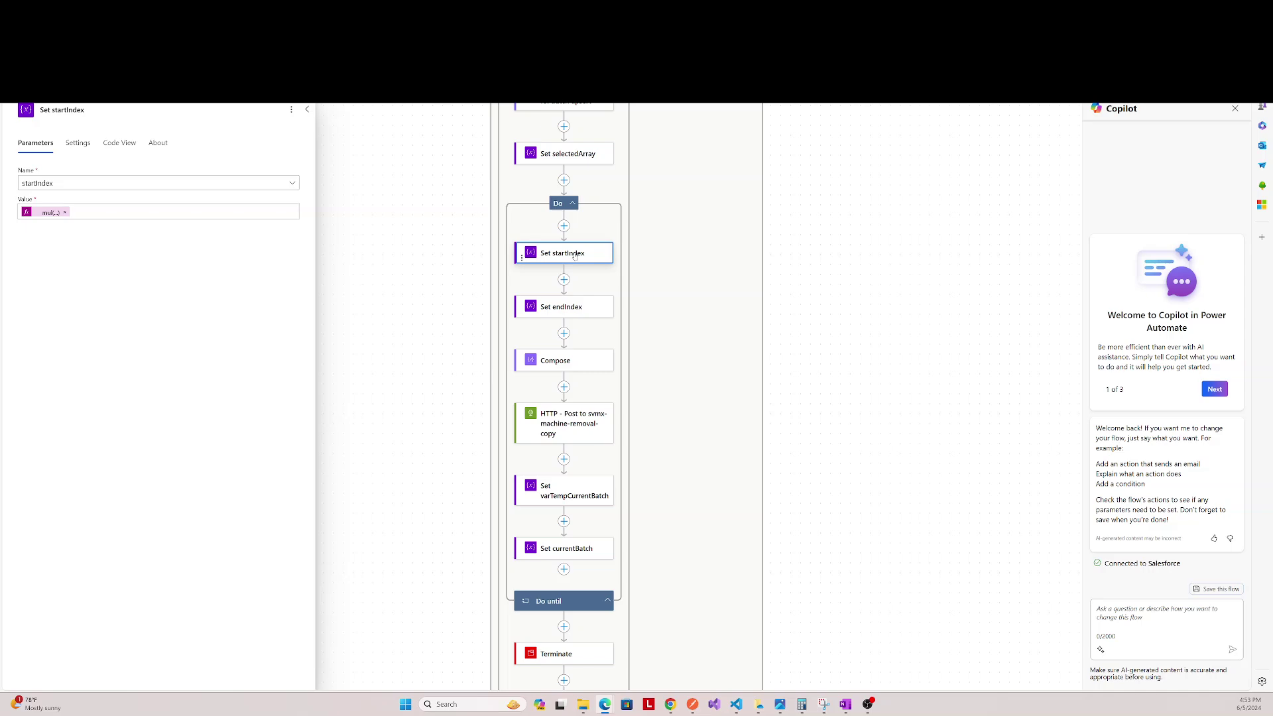
{"action": "left_click", "coordinate": [56, 212]}
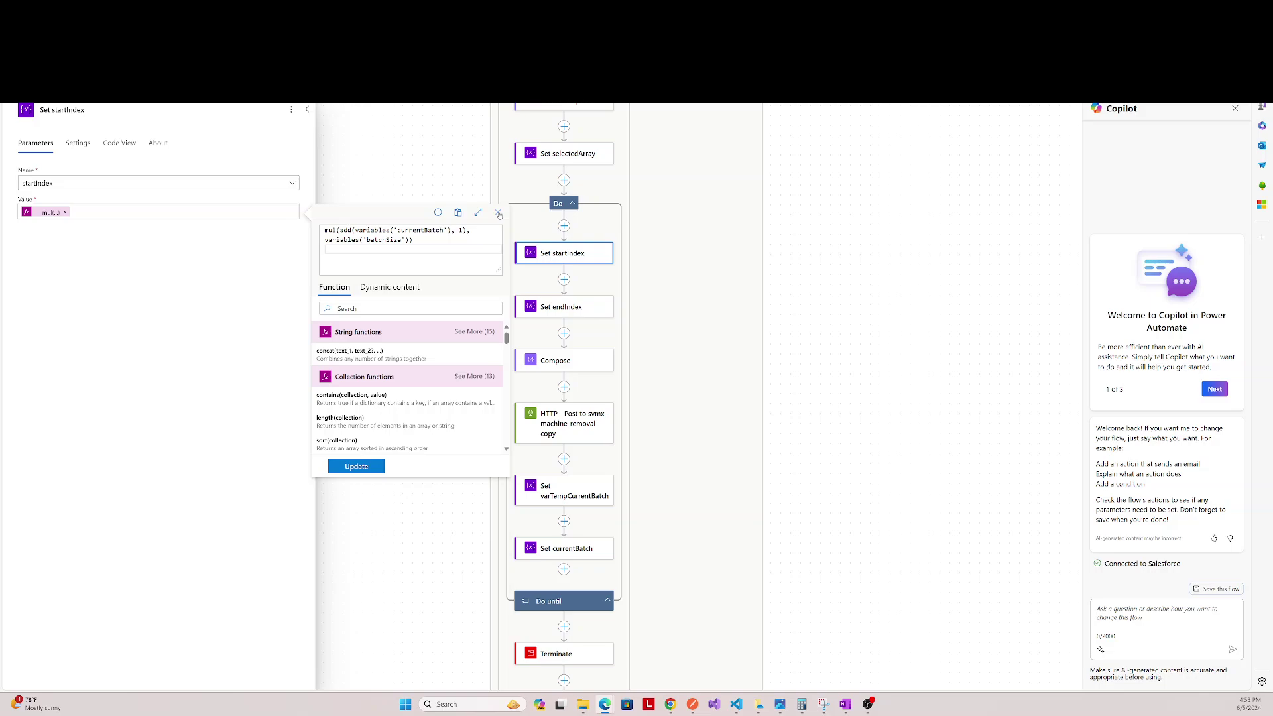
{"action": "left_click", "coordinate": [499, 213]}
{"action": "left_click", "coordinate": [309, 112]}
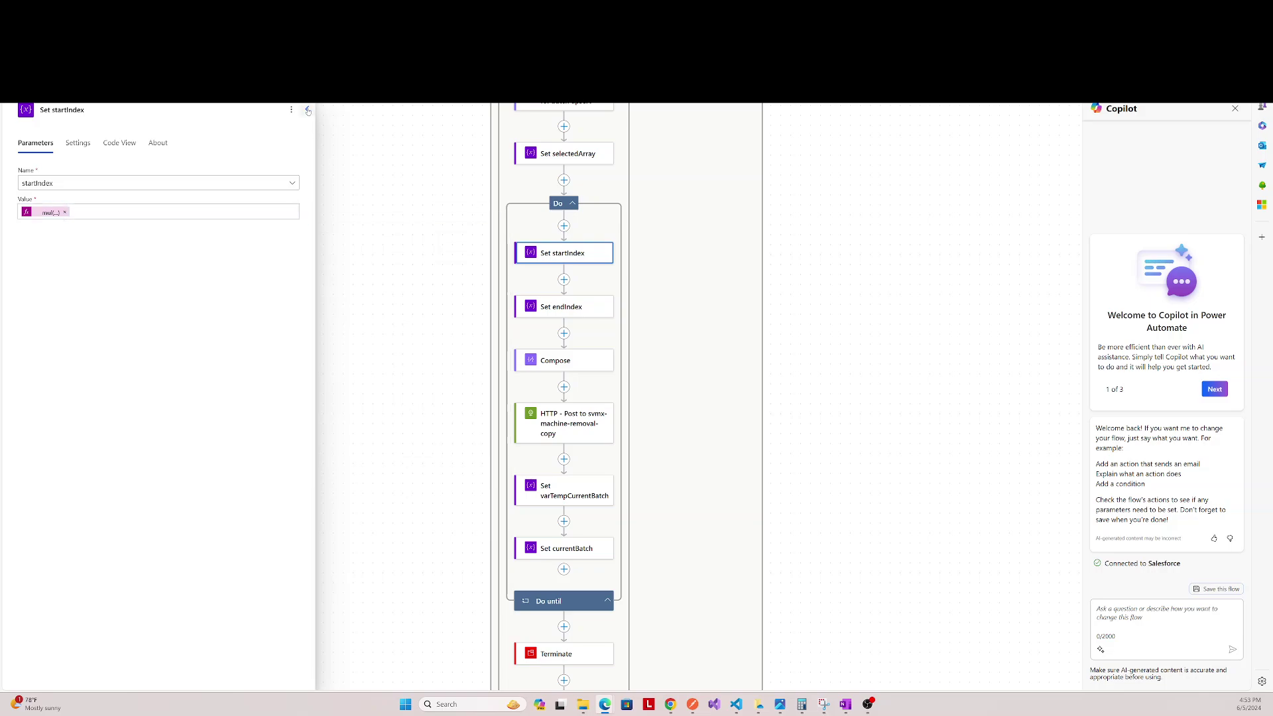
Step: Check endIndex's mul(currentBatch, batchSize) formula and close the step details panel
{"action": "left_click", "coordinate": [563, 308]}
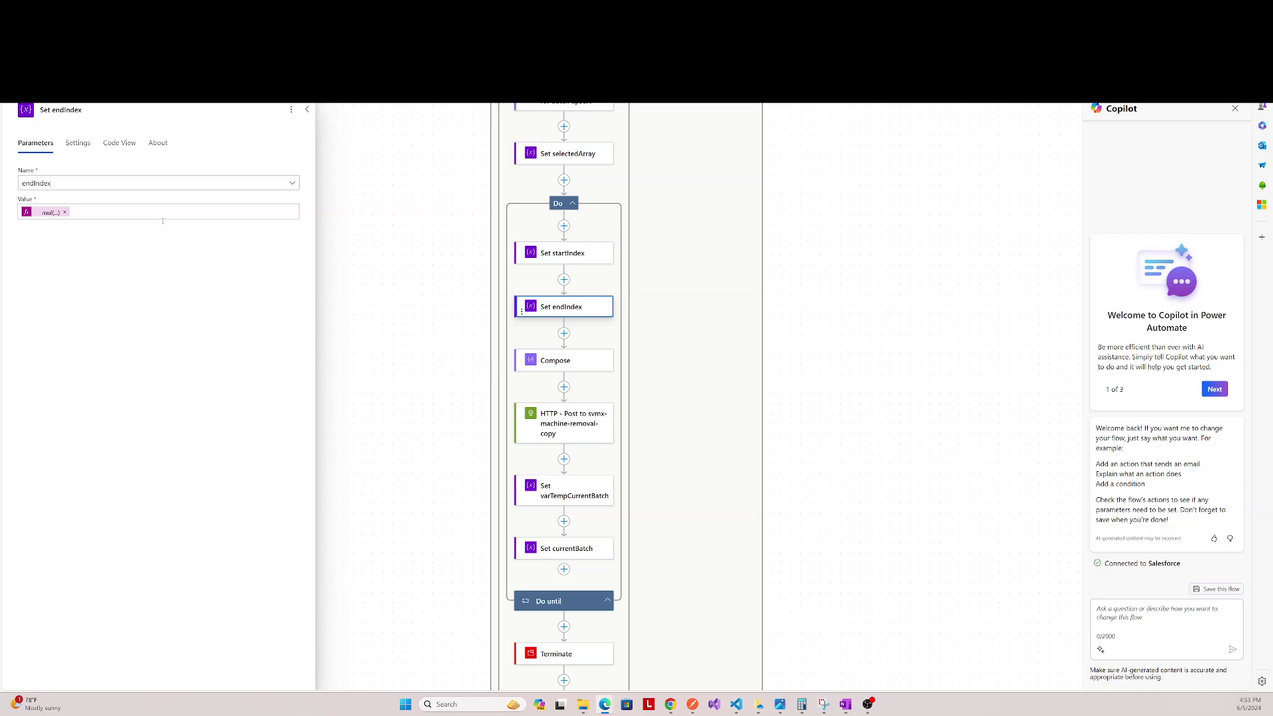
{"action": "left_click", "coordinate": [47, 214]}
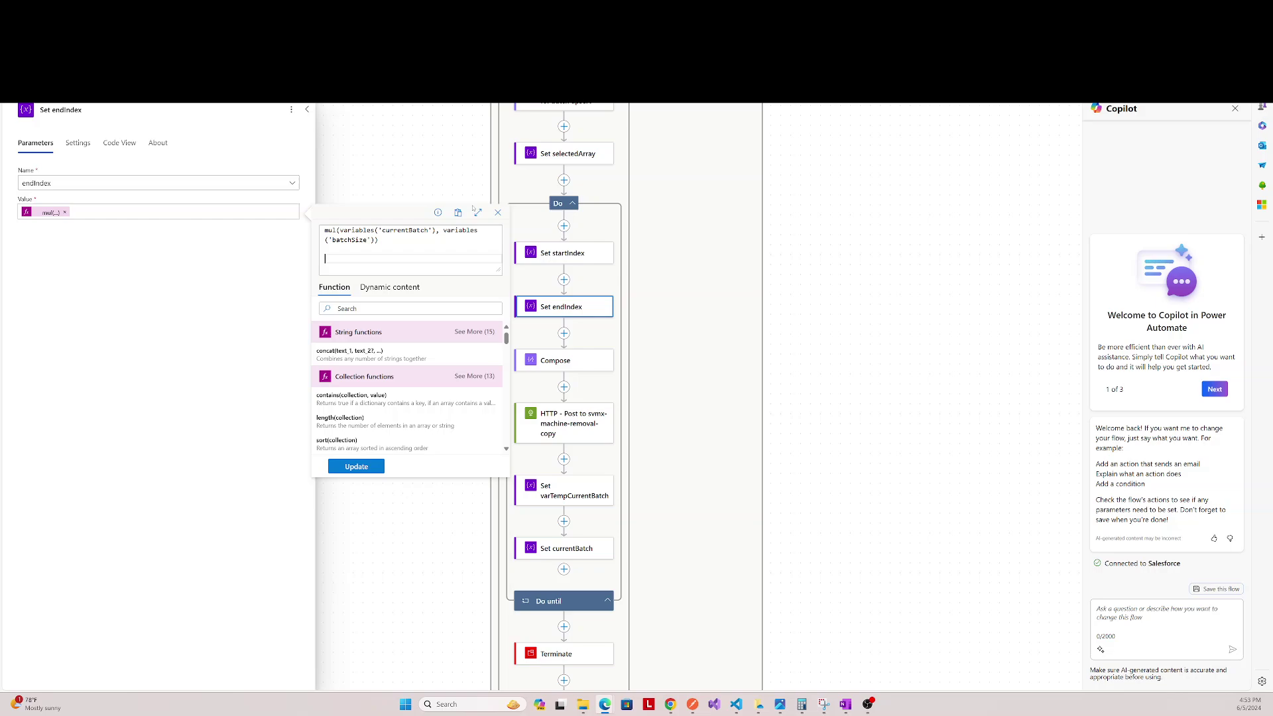
{"action": "left_click", "coordinate": [497, 213]}
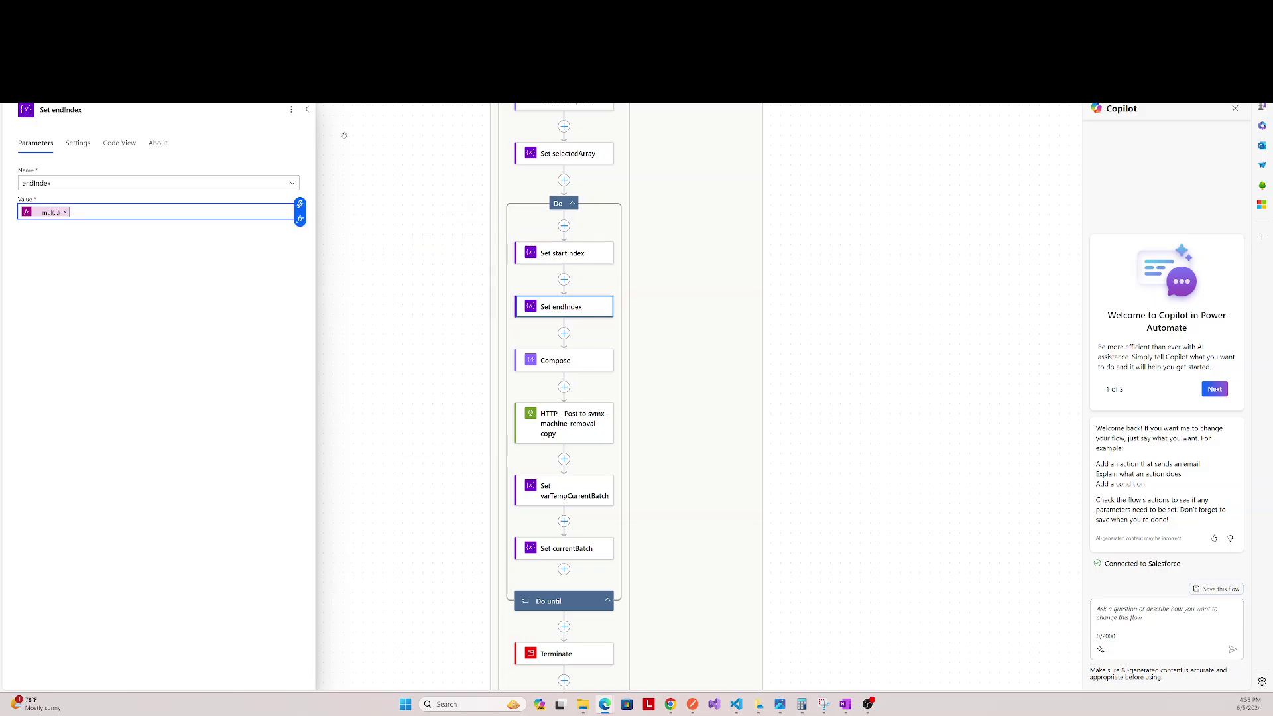
{"action": "left_click", "coordinate": [307, 111]}
Step: View the Compose skip/take expression slicing selectedArray by startIndex and endIndex, then close it
{"action": "left_click", "coordinate": [583, 362]}
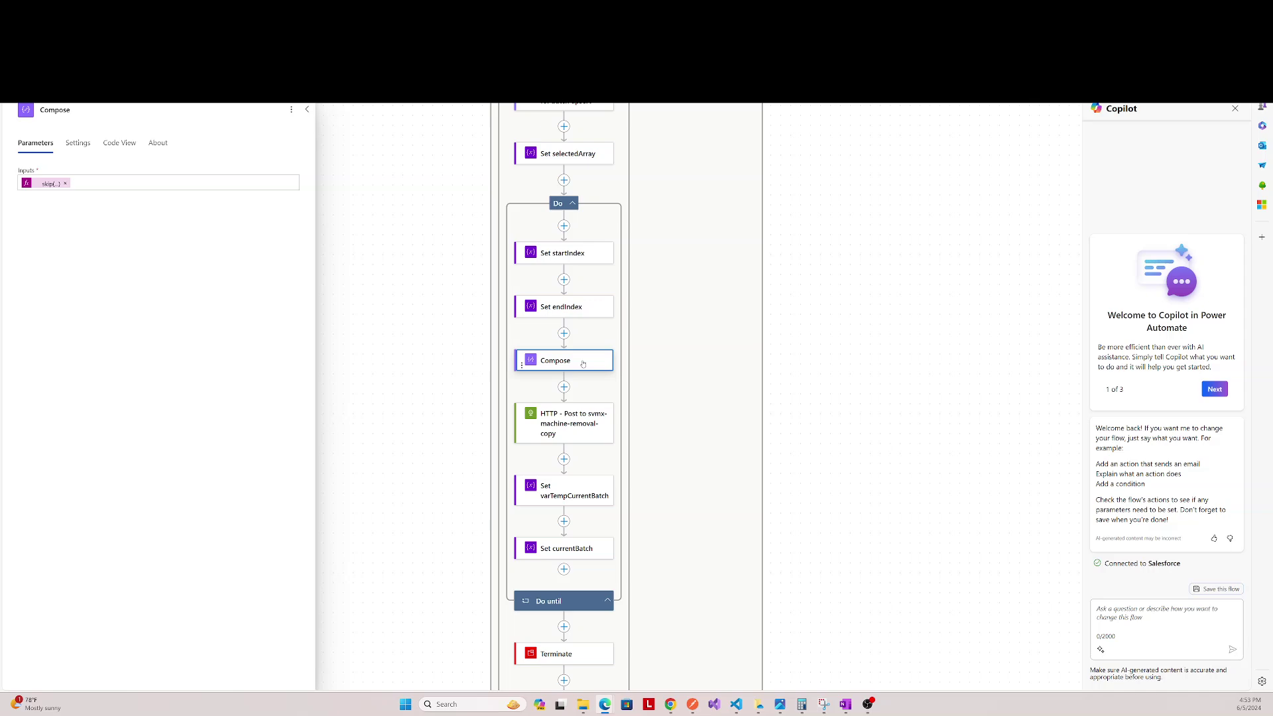
{"action": "left_click", "coordinate": [47, 189]}
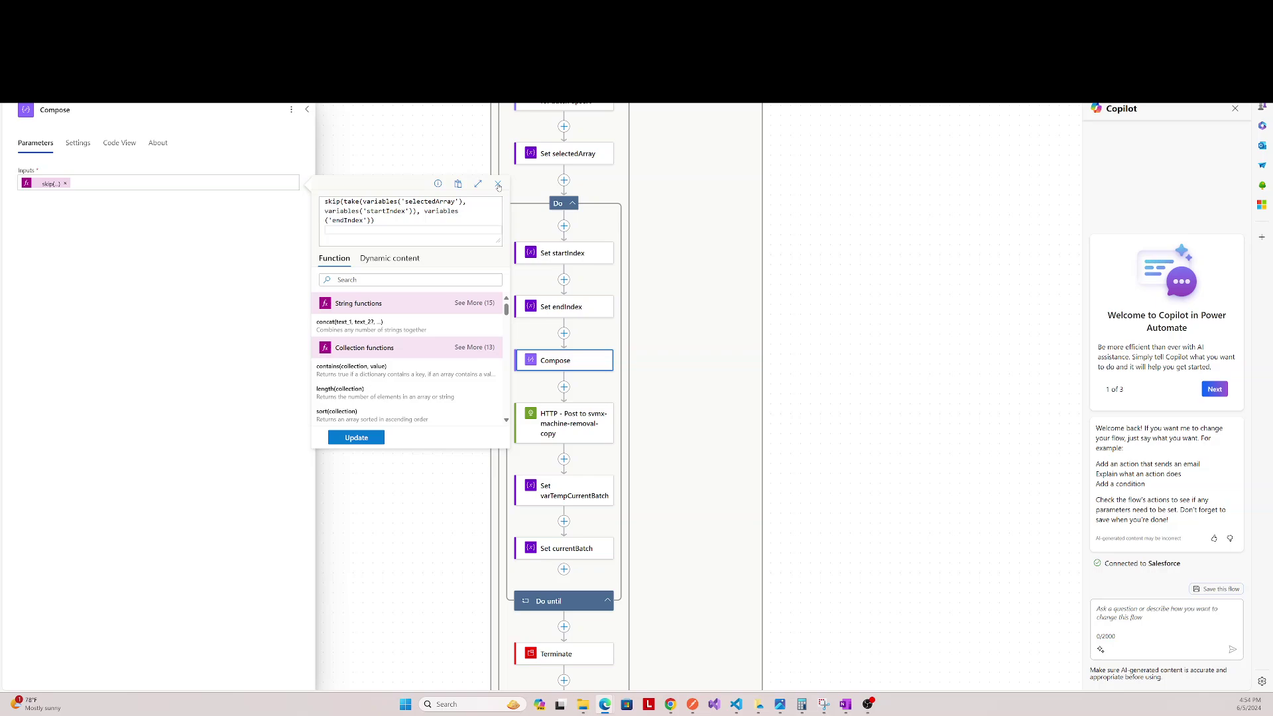
{"action": "left_click", "coordinate": [498, 185]}
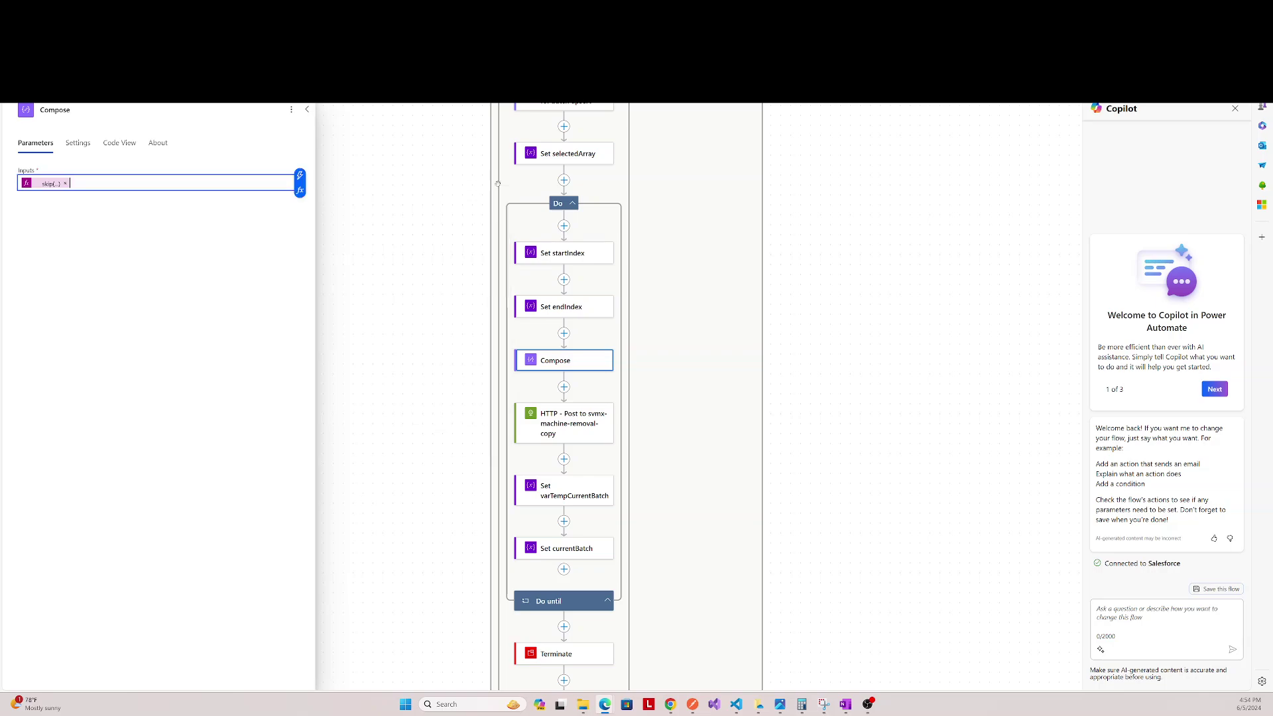
{"action": "left_click", "coordinate": [307, 114]}
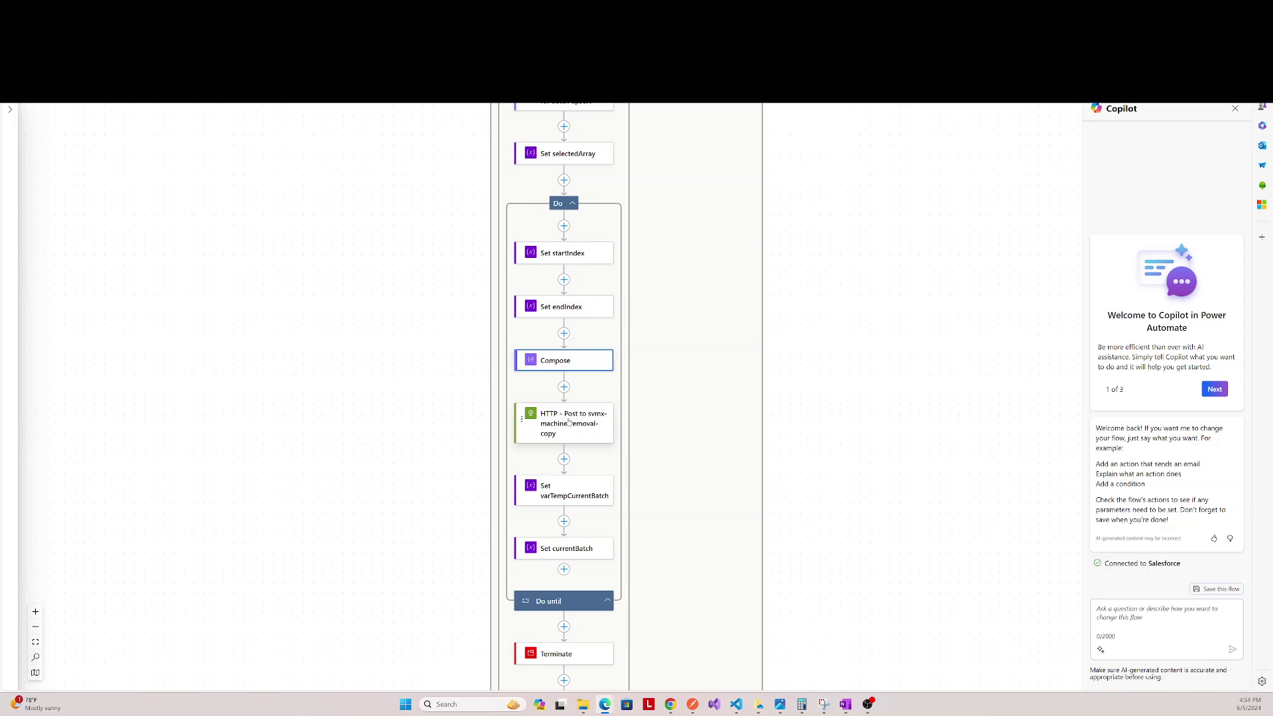
Step: Check Set varTempCurrentBatch's add(...) expression adding 1 to currentBatch
{"action": "scroll", "coordinate": [569, 423], "scroll_direction": "down", "scroll_amount": 1}
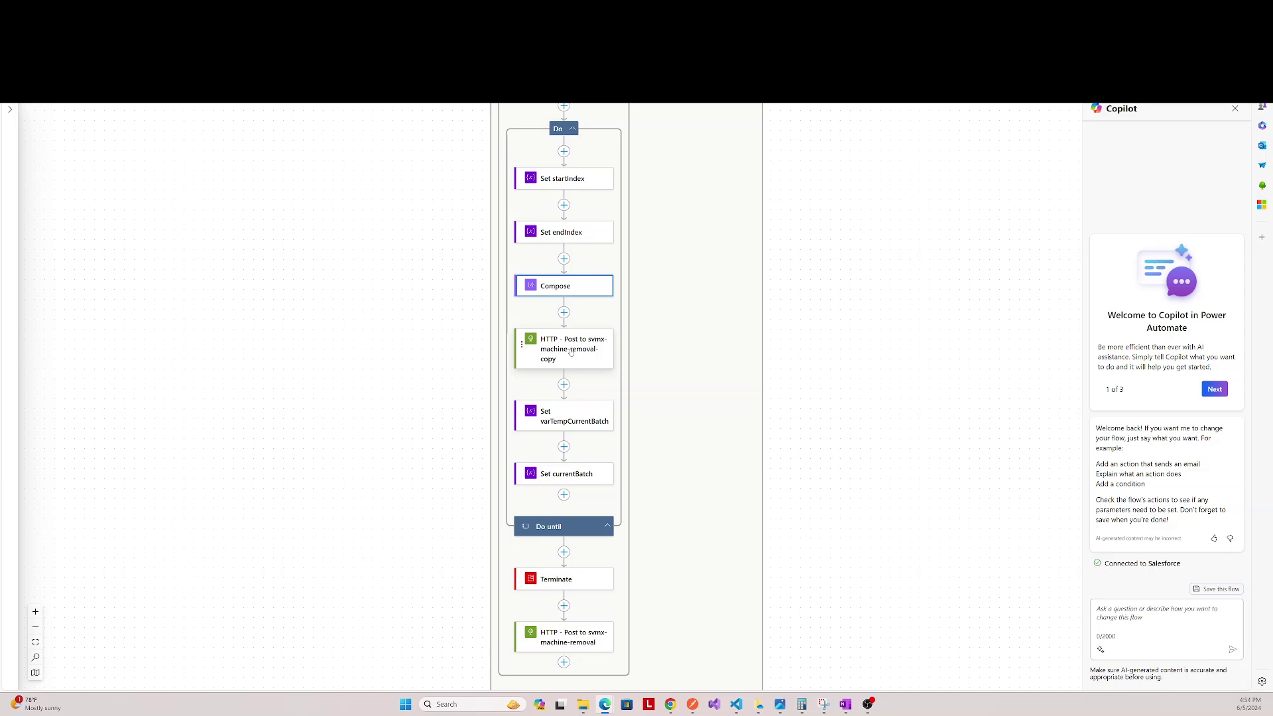
{"action": "left_click", "coordinate": [574, 421]}
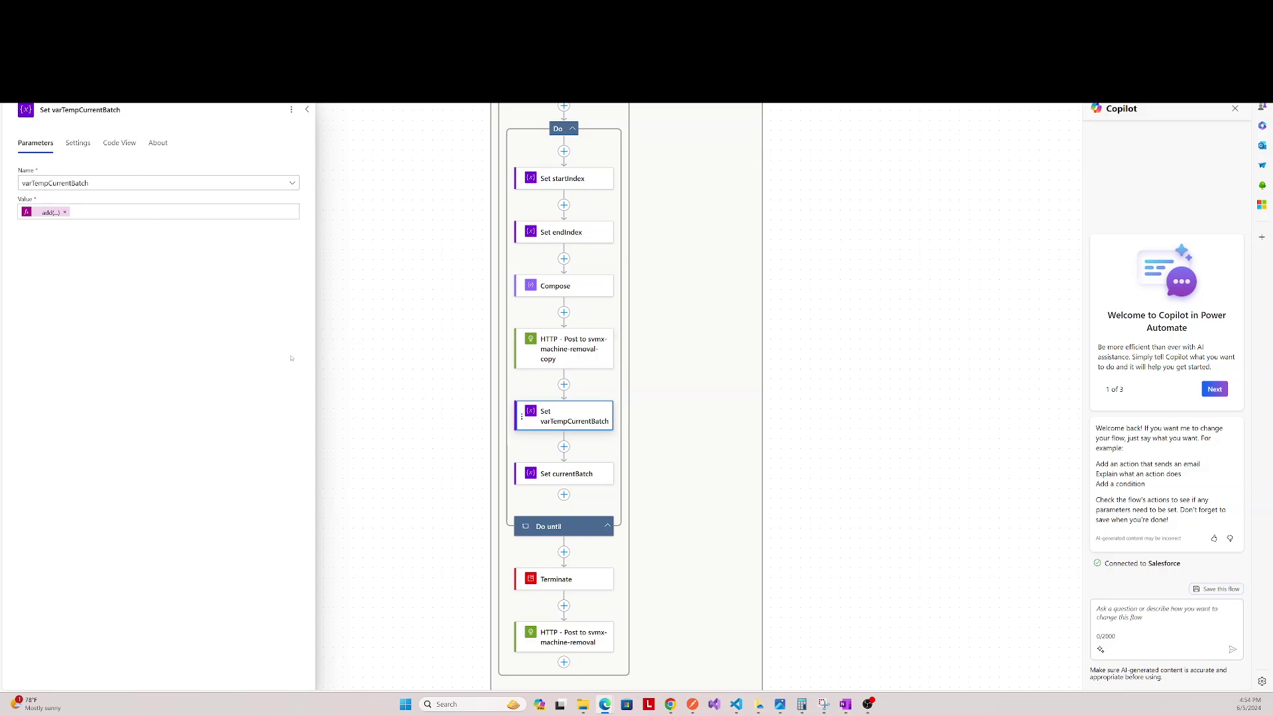
{"action": "left_click", "coordinate": [37, 213]}
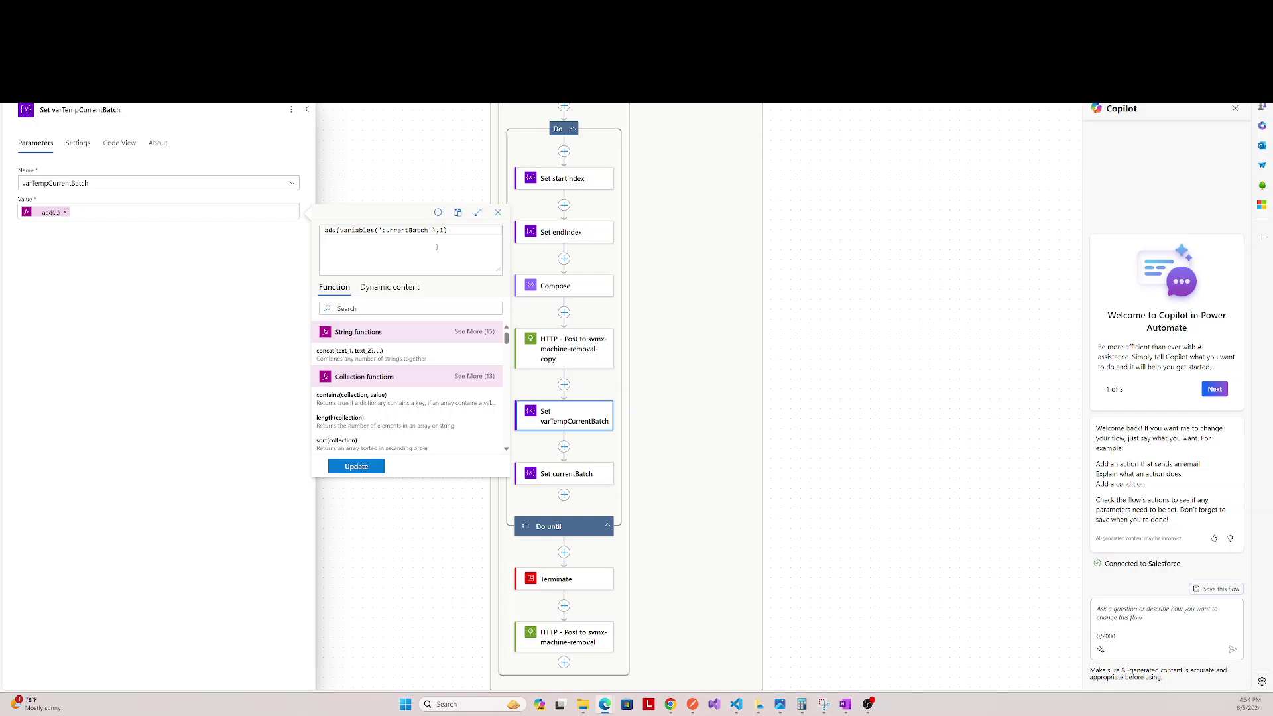
{"action": "left_click", "coordinate": [498, 212]}
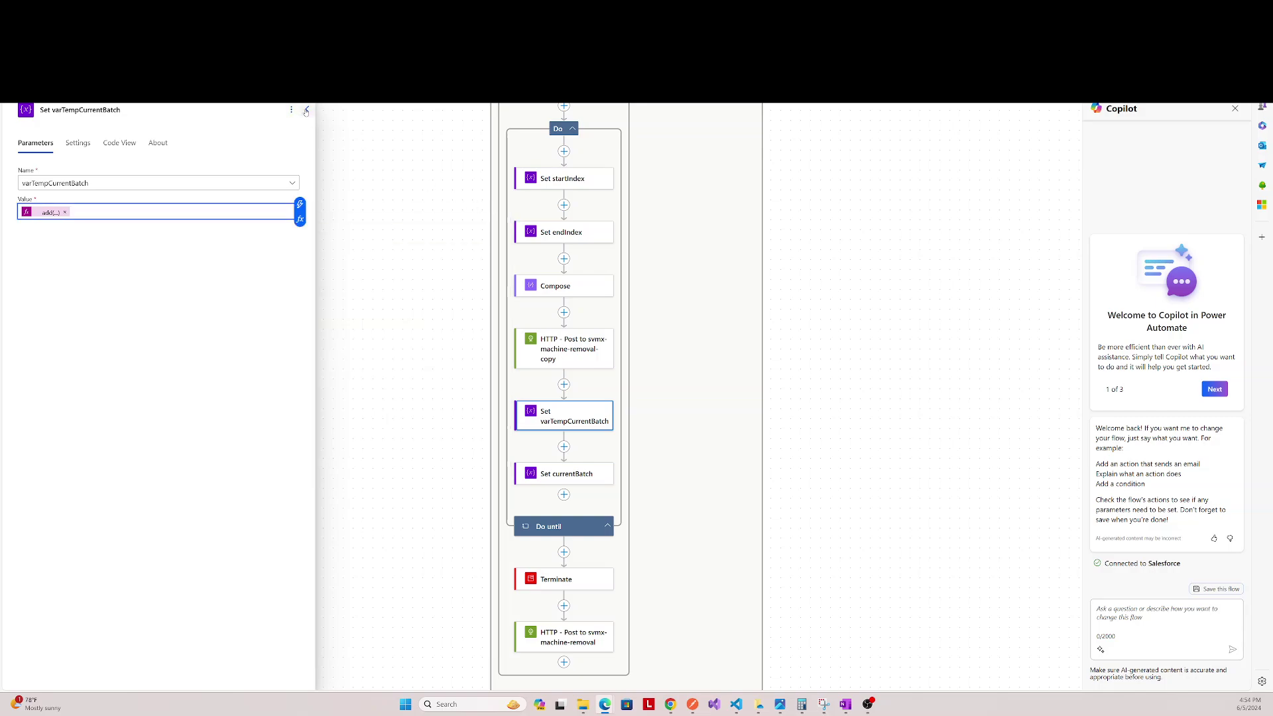
Step: Confirm Set currentBatch takes the varTempCurrentBatch value, then close the details
{"action": "left_click", "coordinate": [530, 474]}
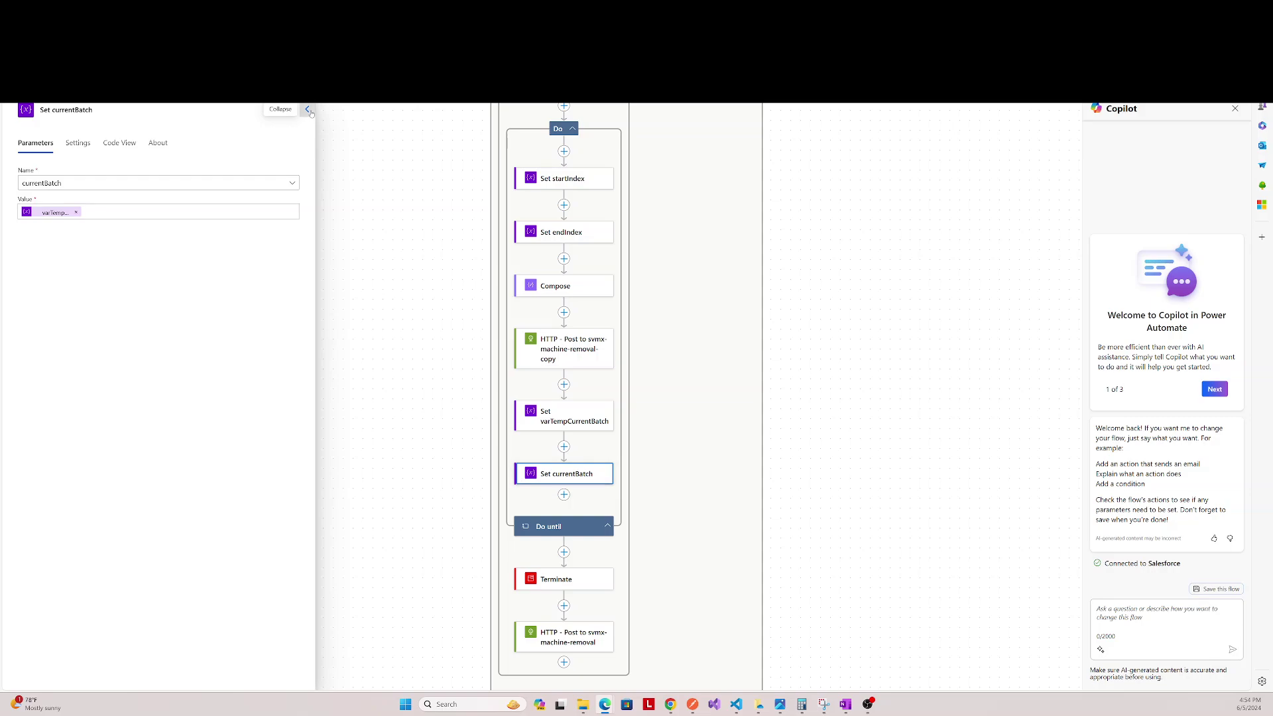
{"action": "left_click", "coordinate": [65, 213]}
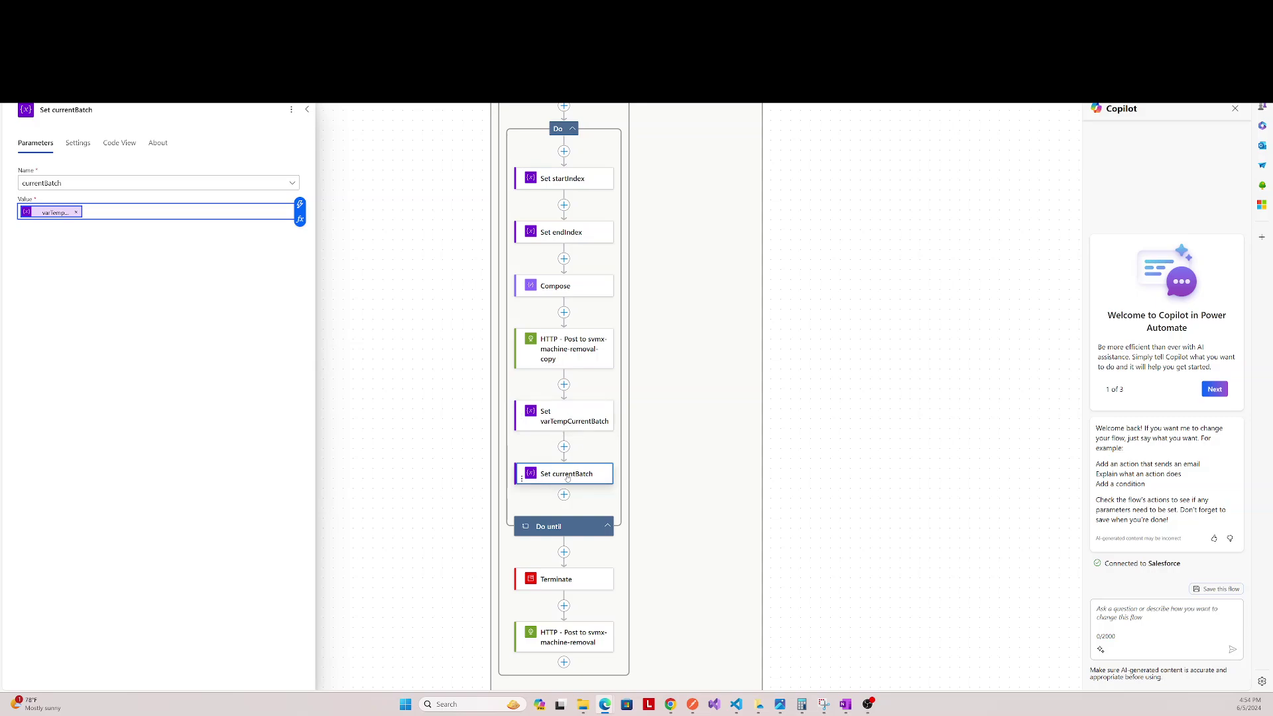
{"action": "left_click", "coordinate": [308, 110]}
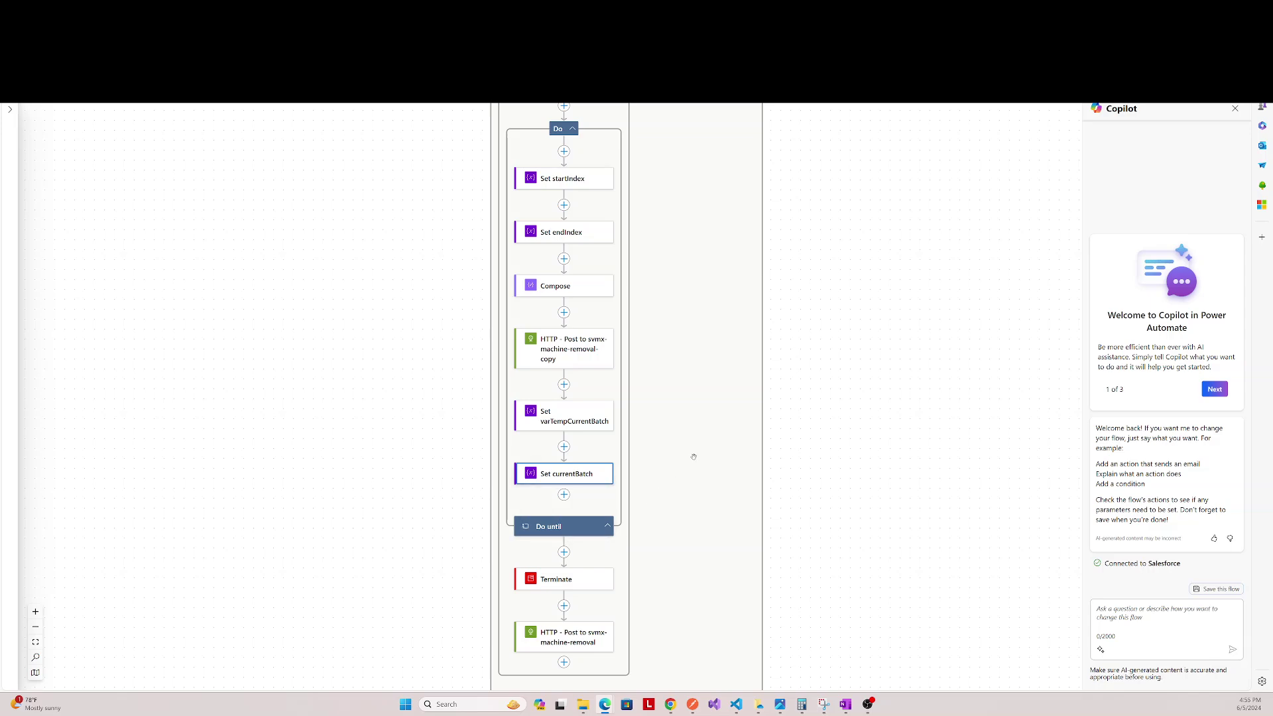
{"action": "scroll", "coordinate": [692, 457], "scroll_direction": "up", "scroll_amount": 1}
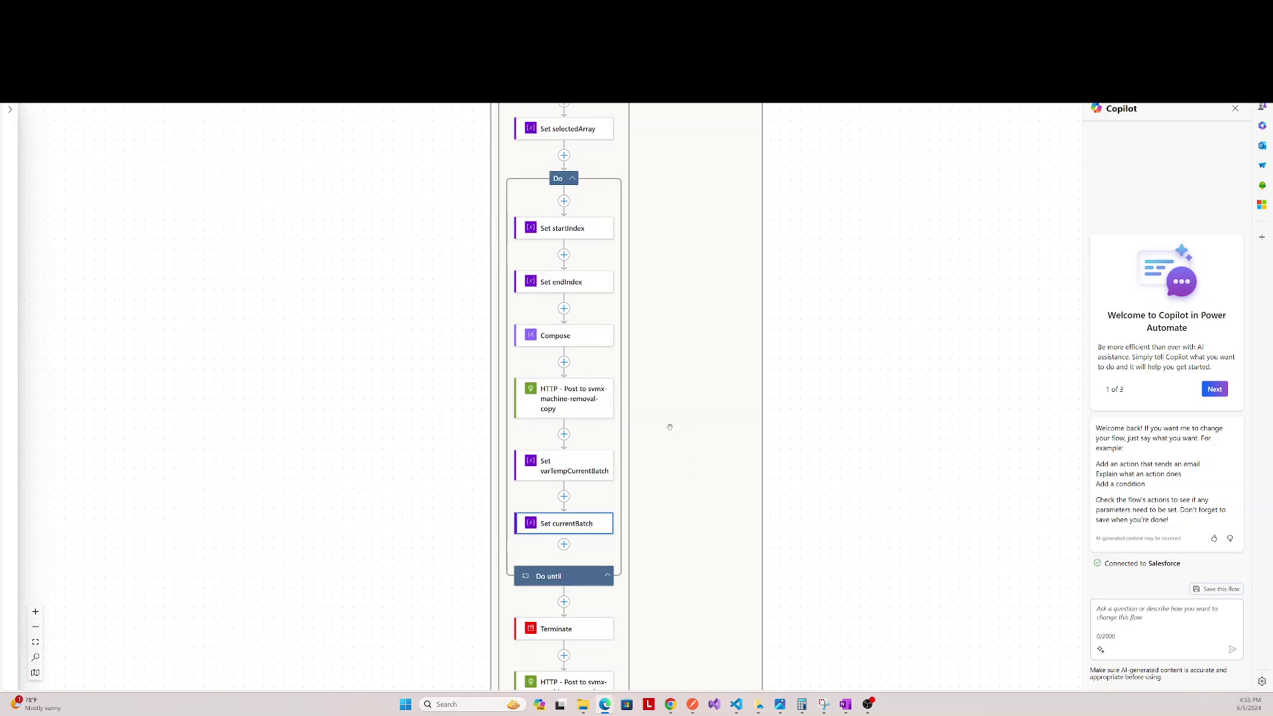